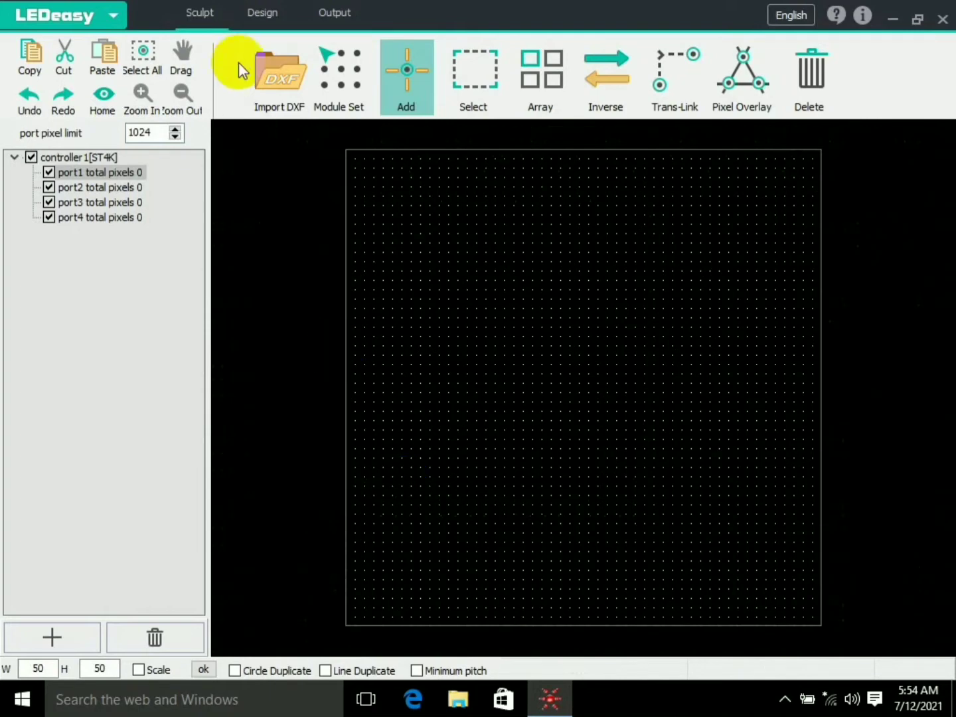
- Switch to the effect design workspace and fit the 50 by 50 pixel grid to the canvas
{"action": "left_click", "coordinate": [262, 16]}
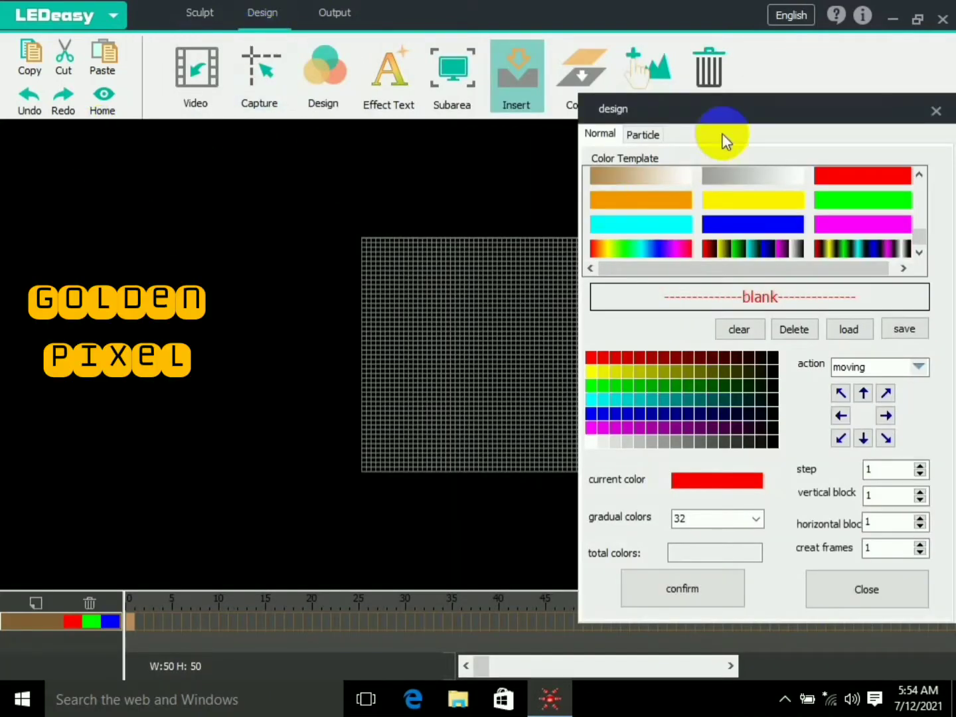
{"action": "left_click_drag", "start_coordinate": [723, 136], "coordinate": [908, 123]}
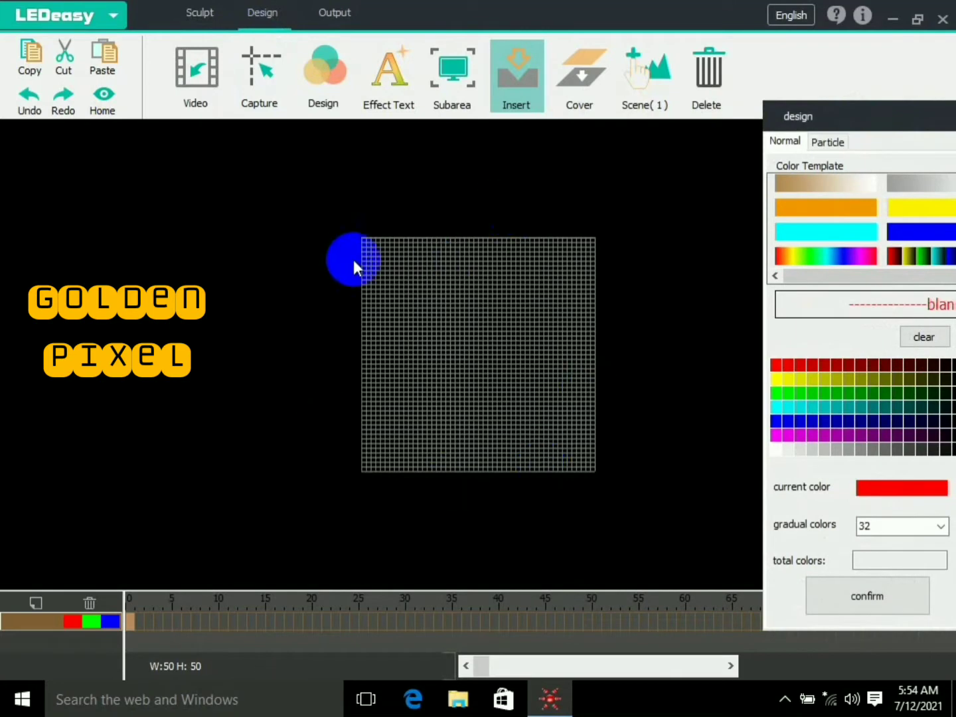
{"action": "left_click", "coordinate": [102, 98]}
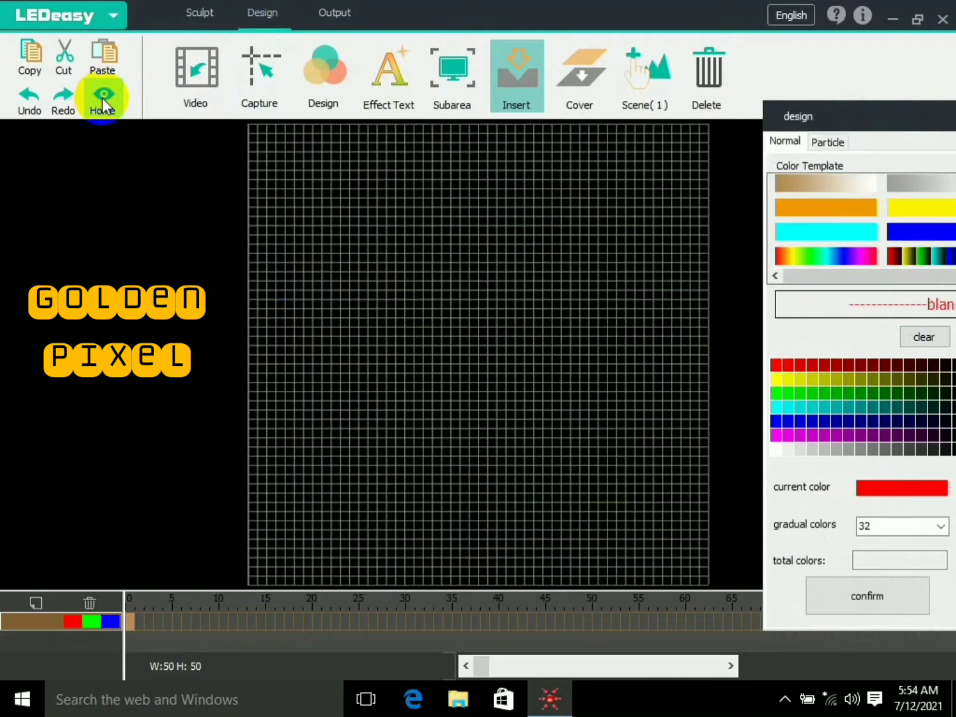
{"action": "left_click_drag", "start_coordinate": [876, 118], "coordinate": [829, 101]}
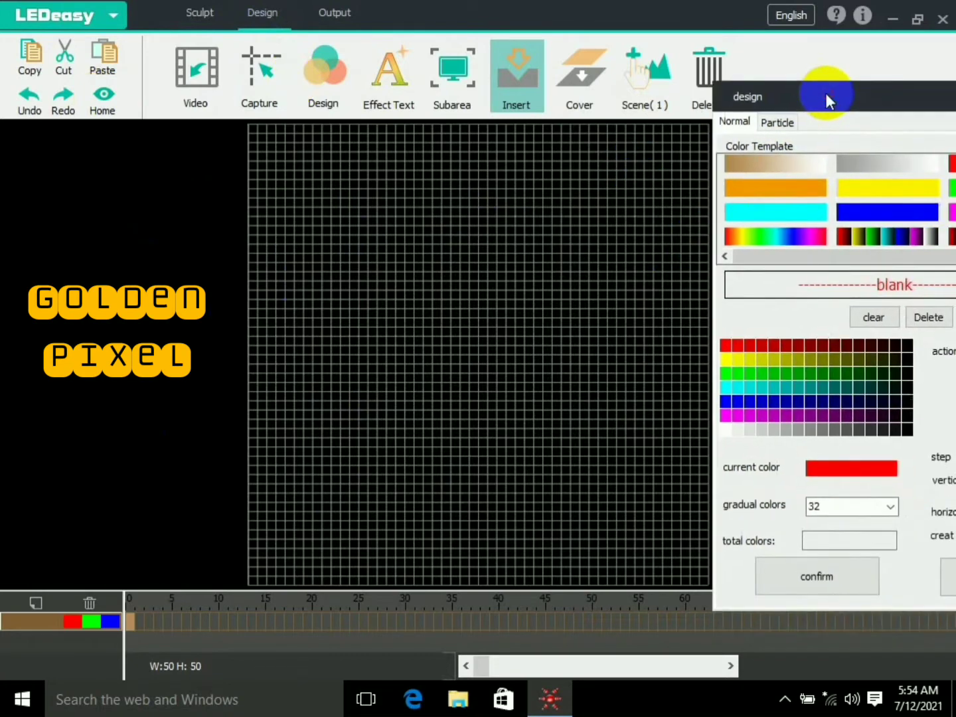
- Build a colour strip from four white cells followed by eight black cells
{"action": "left_click", "coordinate": [727, 430]}
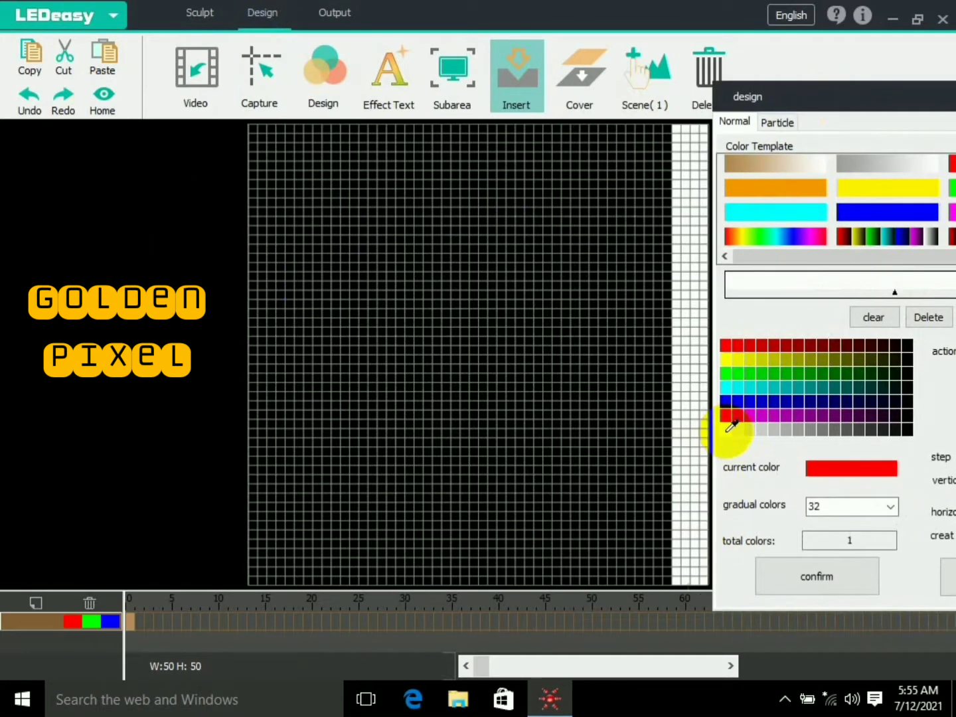
{"action": "left_click", "coordinate": [728, 430]}
{"action": "left_click", "coordinate": [727, 430]}
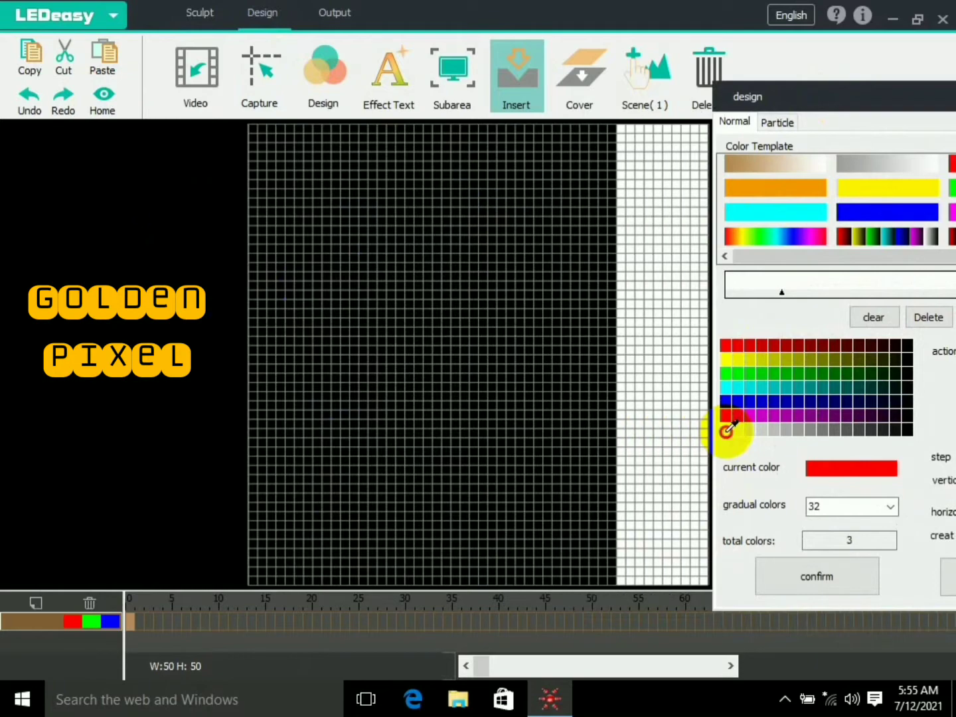
{"action": "left_click", "coordinate": [726, 430]}
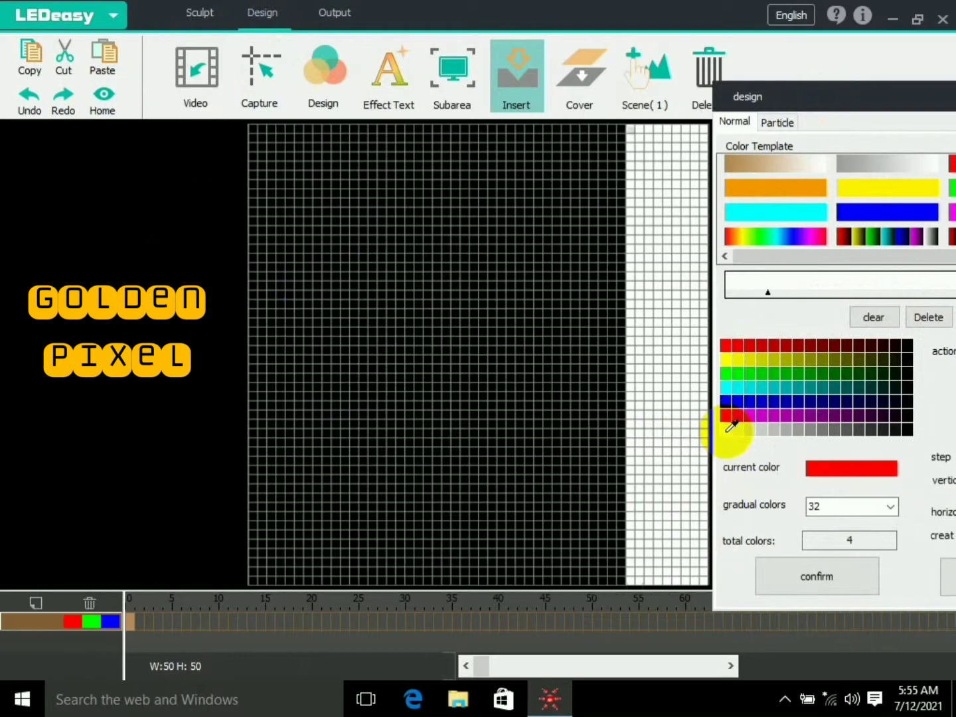
{"action": "left_click", "coordinate": [914, 430]}
{"action": "left_click", "coordinate": [913, 429]}
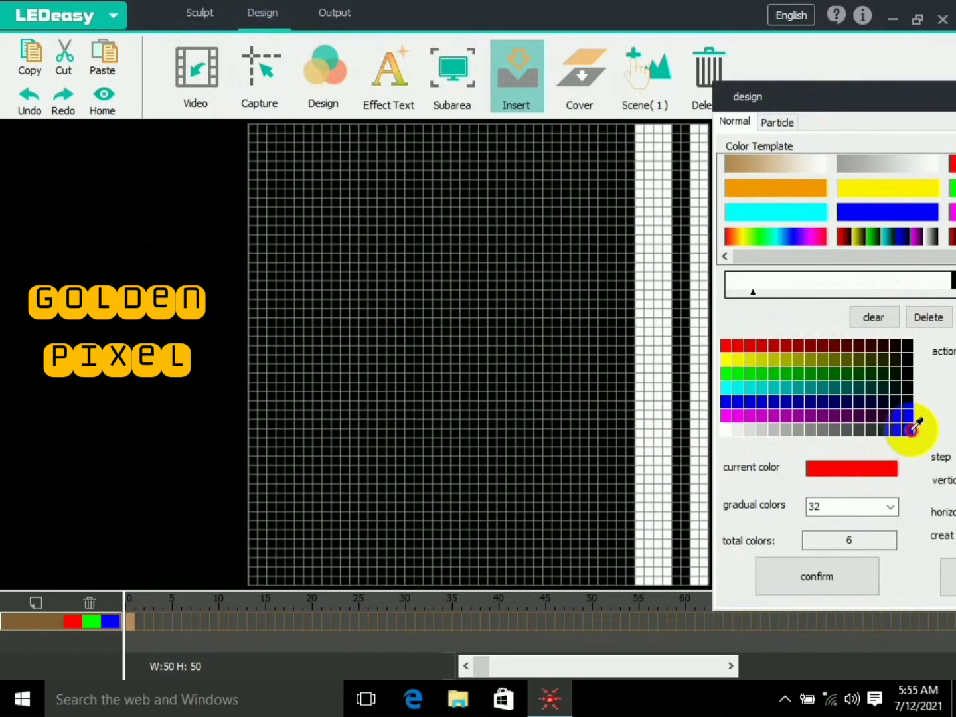
{"action": "left_click", "coordinate": [914, 428]}
{"action": "left_click", "coordinate": [914, 429]}
{"action": "left_click", "coordinate": [914, 429]}
{"action": "left_click", "coordinate": [914, 429]}
{"action": "left_click", "coordinate": [914, 429]}
{"action": "left_click", "coordinate": [914, 429]}
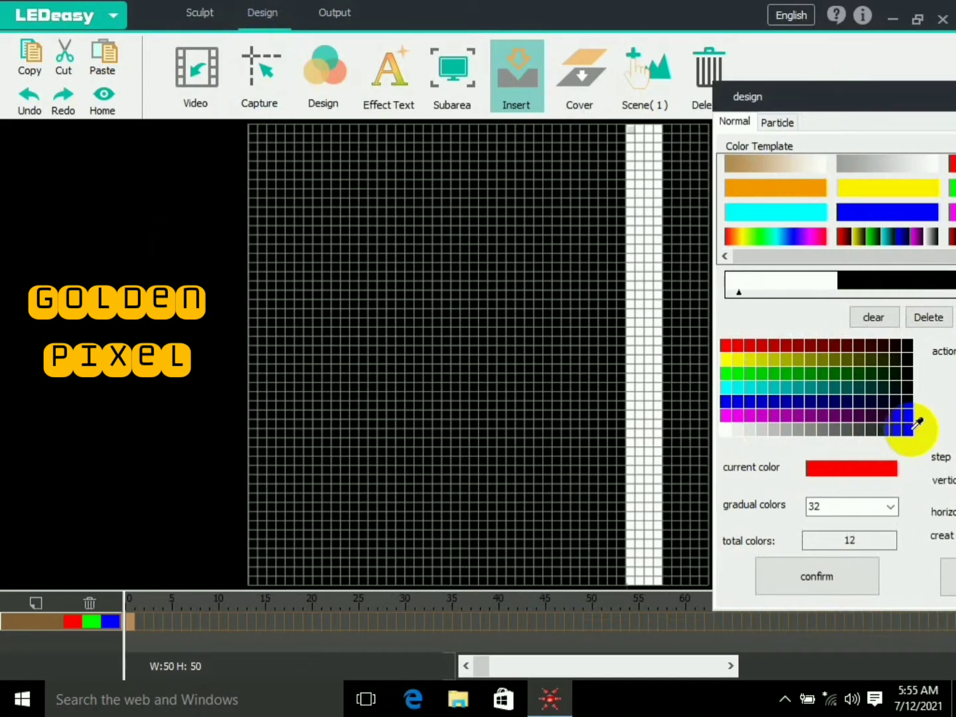
- Change the effect's action from moving to rotation
{"action": "left_click_drag", "start_coordinate": [837, 100], "coordinate": [756, 71]}
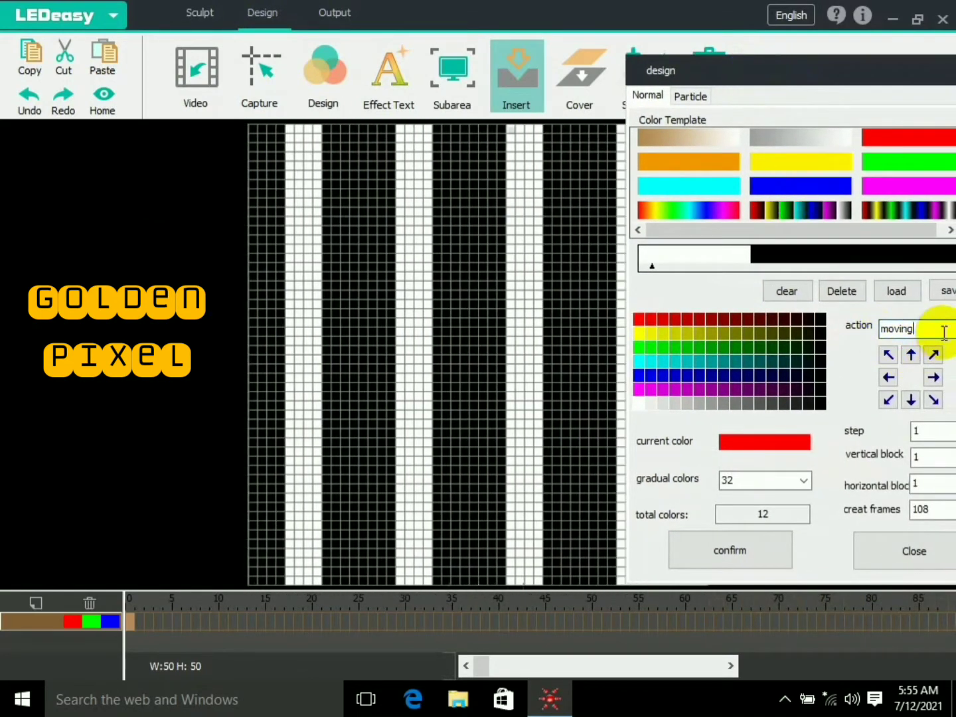
{"action": "left_click", "coordinate": [943, 328]}
{"action": "left_click_drag", "start_coordinate": [865, 71], "coordinate": [815, 75]}
{"action": "left_click", "coordinate": [919, 333]}
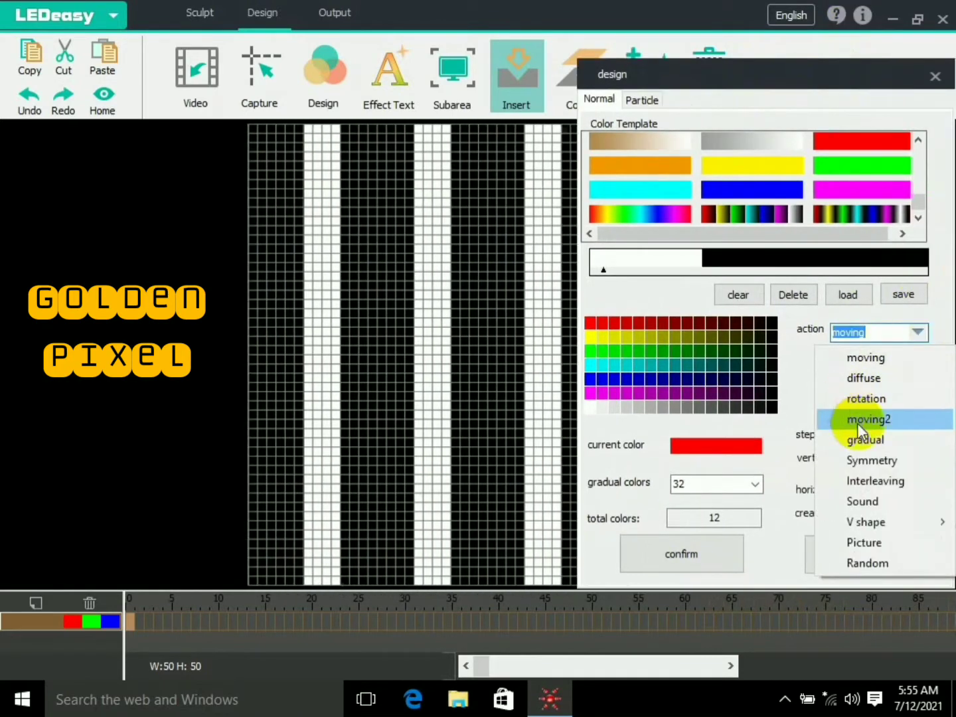
{"action": "left_click", "coordinate": [871, 400]}
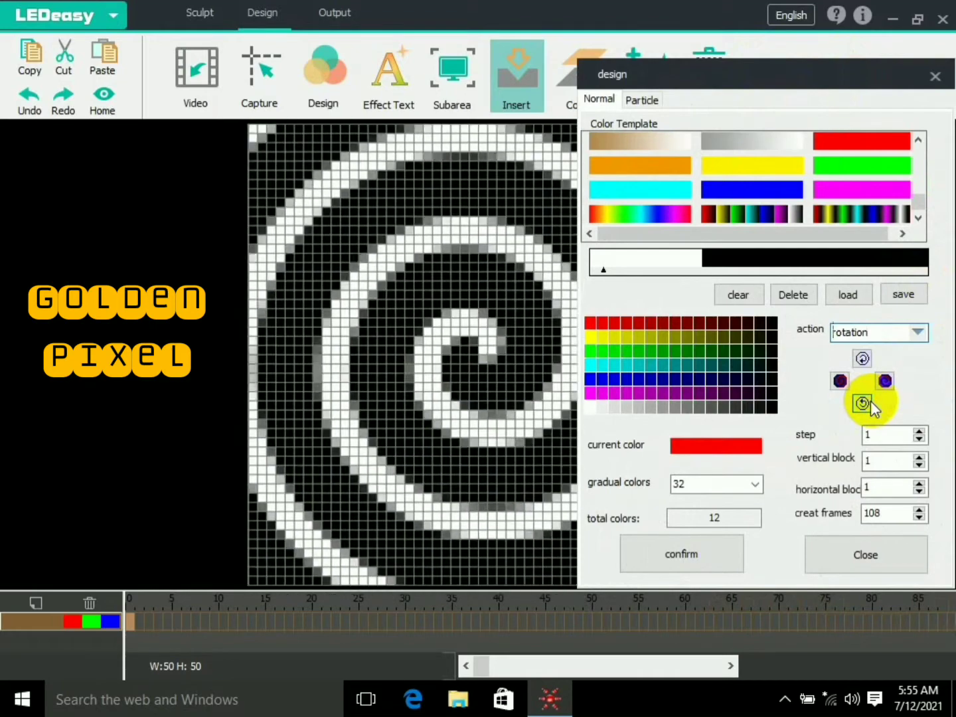
- Set the frames to create to 500 and generate the white spiral animation on the timeline
{"action": "left_click_drag", "start_coordinate": [786, 77], "coordinate": [757, 56]}
{"action": "double_click", "coordinate": [864, 488]}
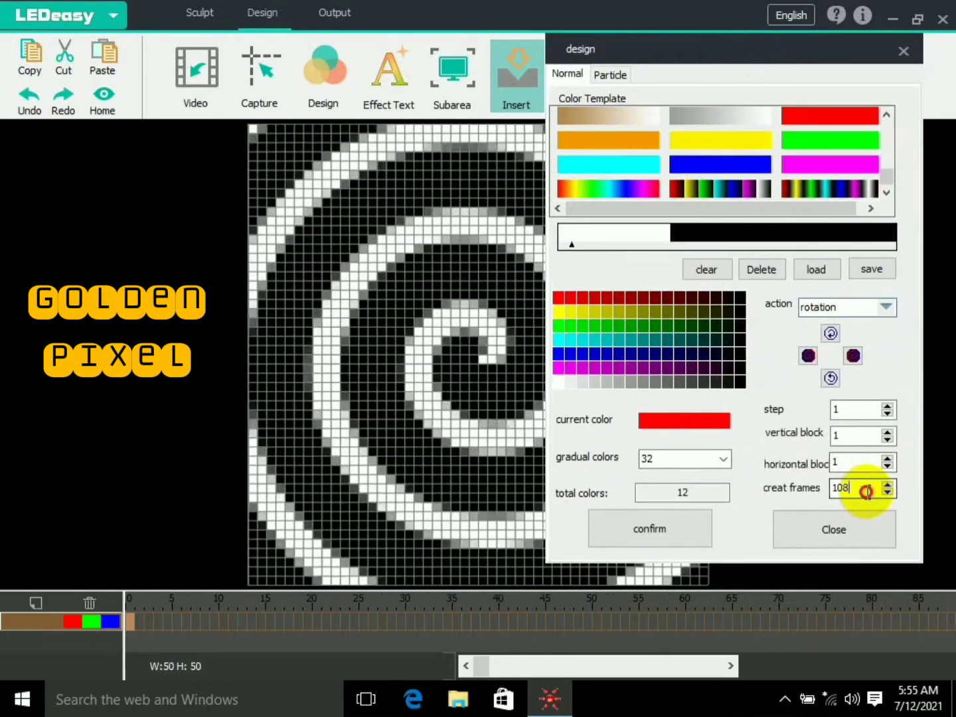
{"action": "type", "text": "50"}
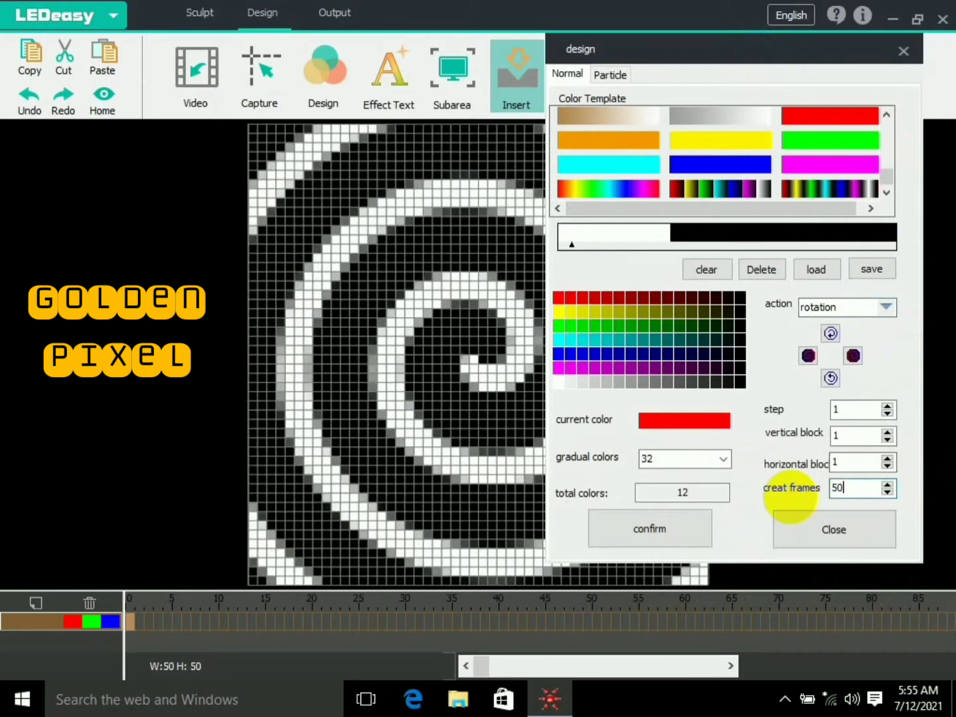
{"action": "type", "text": "0"}
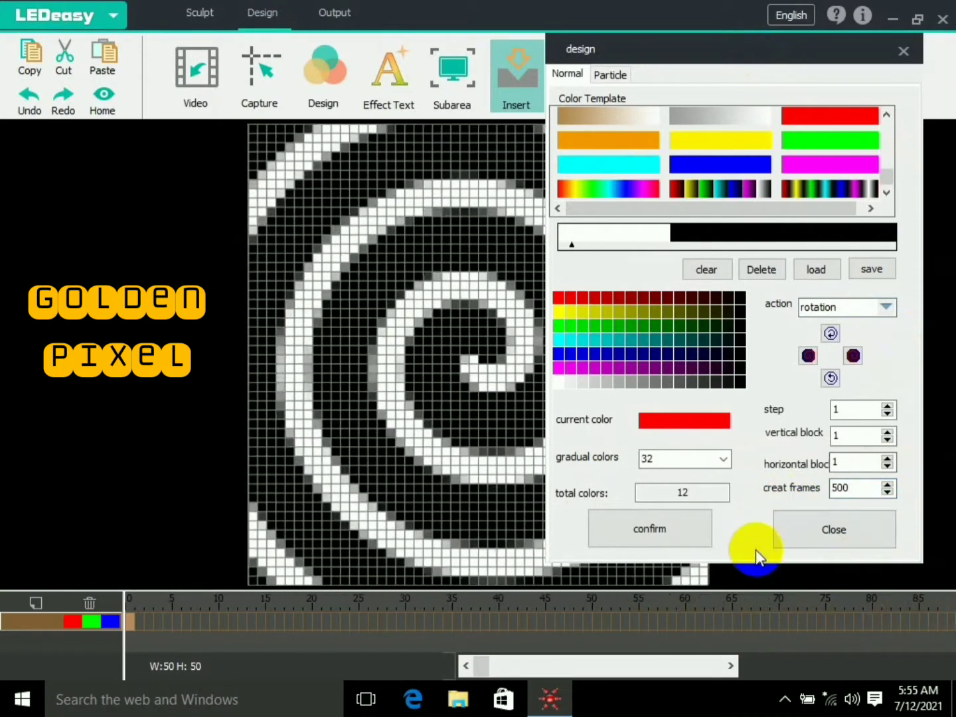
{"action": "left_click", "coordinate": [697, 527]}
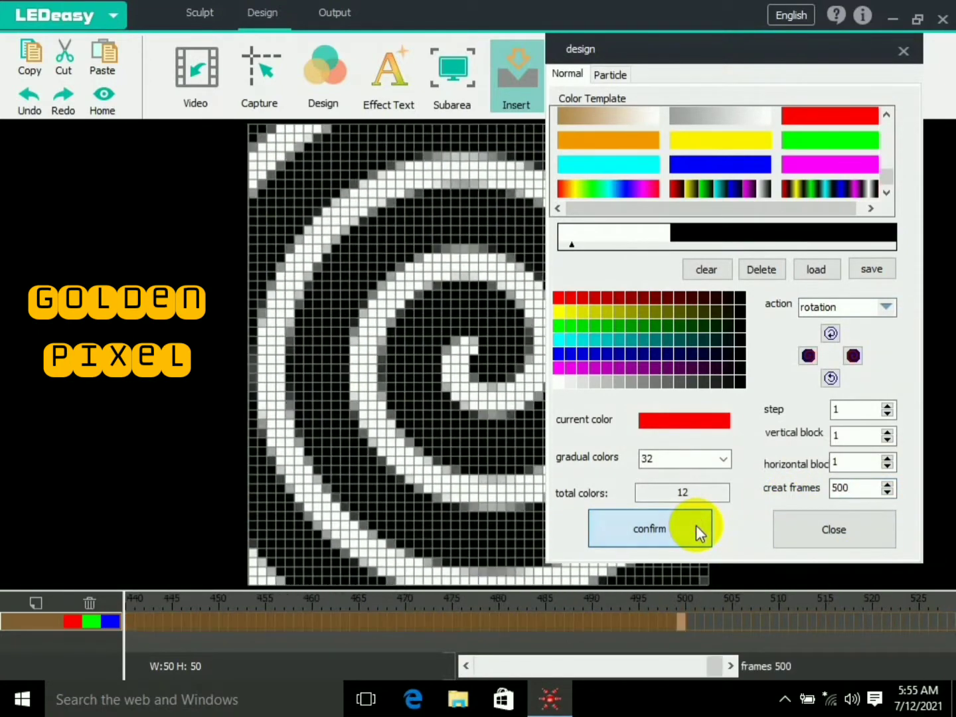
- Clear the colour strip and rebuild it with three red, ten black, three green and ten black cells
{"action": "left_click", "coordinate": [709, 270]}
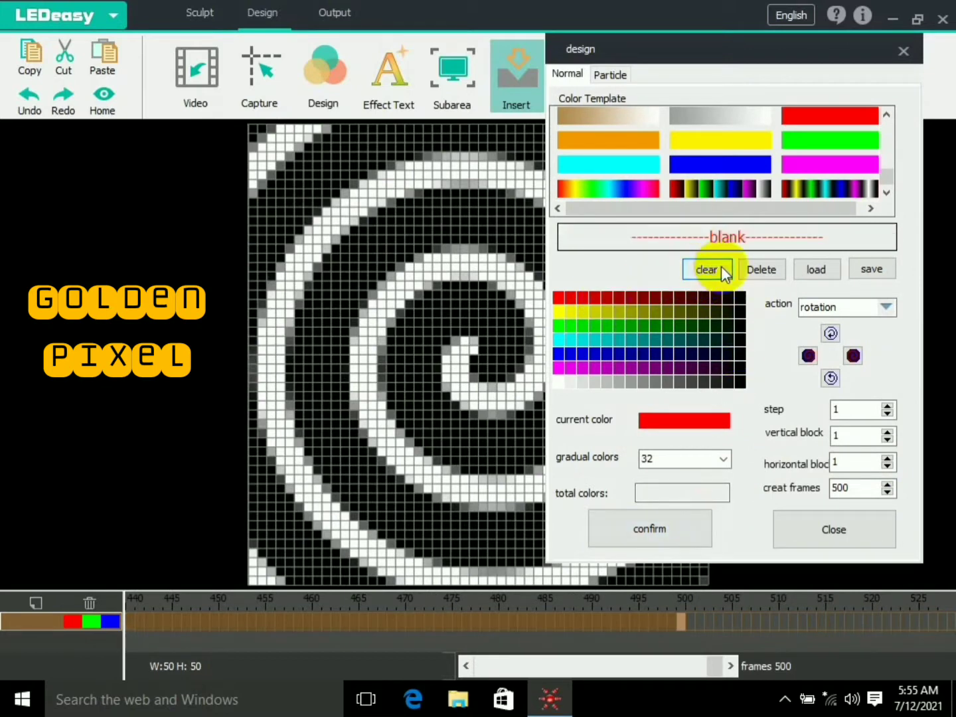
{"action": "left_click", "coordinate": [561, 297]}
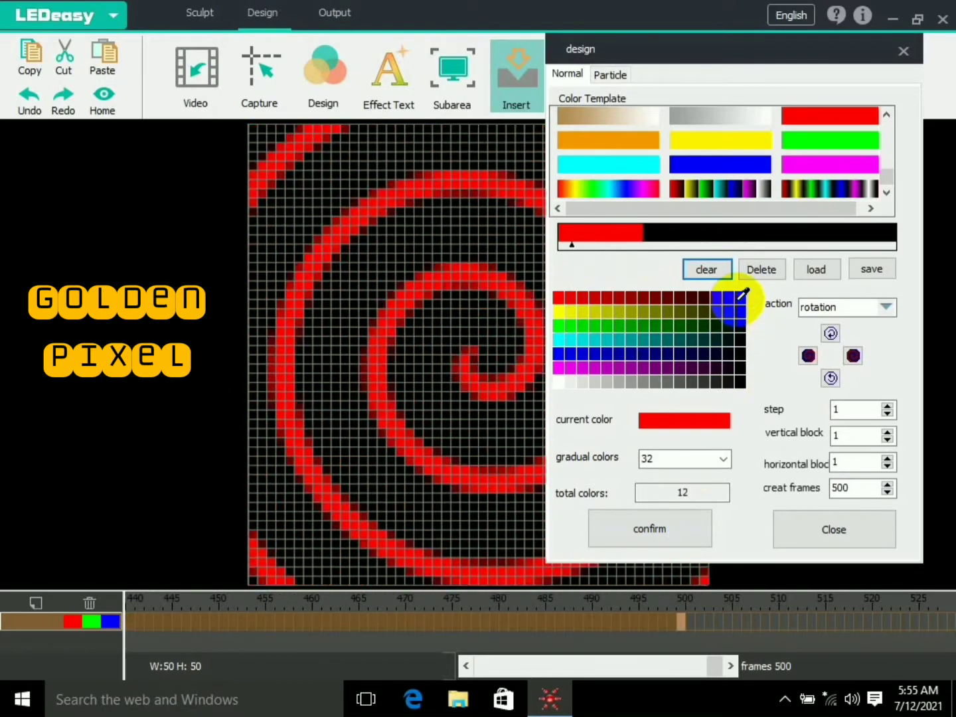
{"action": "left_click", "coordinate": [625, 305]}
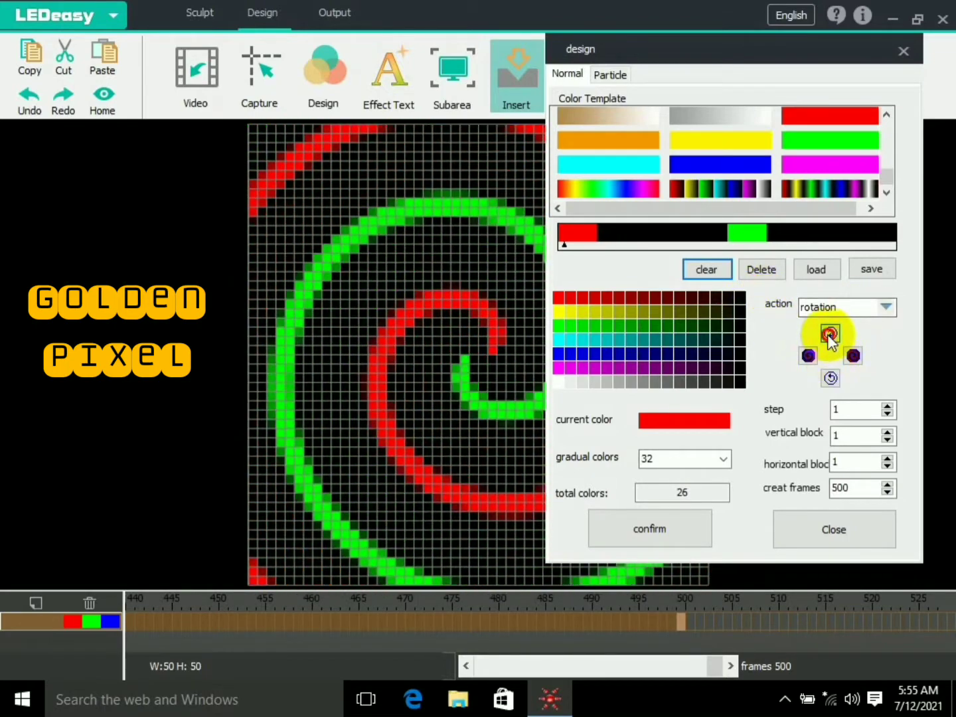
- Try the different rotation styles and add the red and green straight-wedge rotation as another 500 frames
{"action": "left_click", "coordinate": [830, 335]}
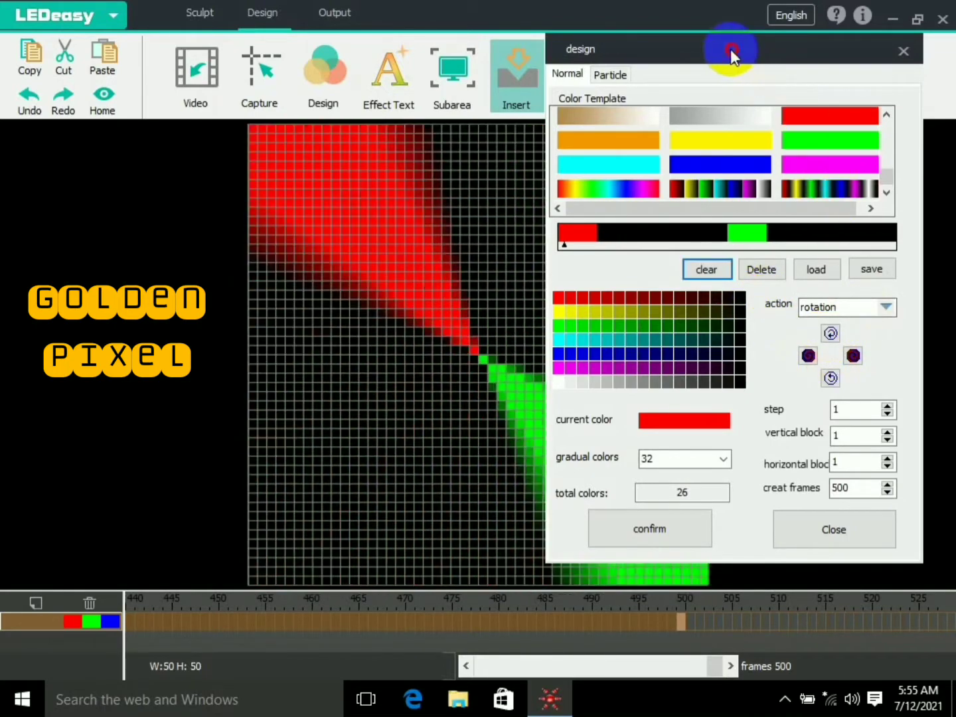
{"action": "left_click_drag", "start_coordinate": [731, 50], "coordinate": [804, 69]}
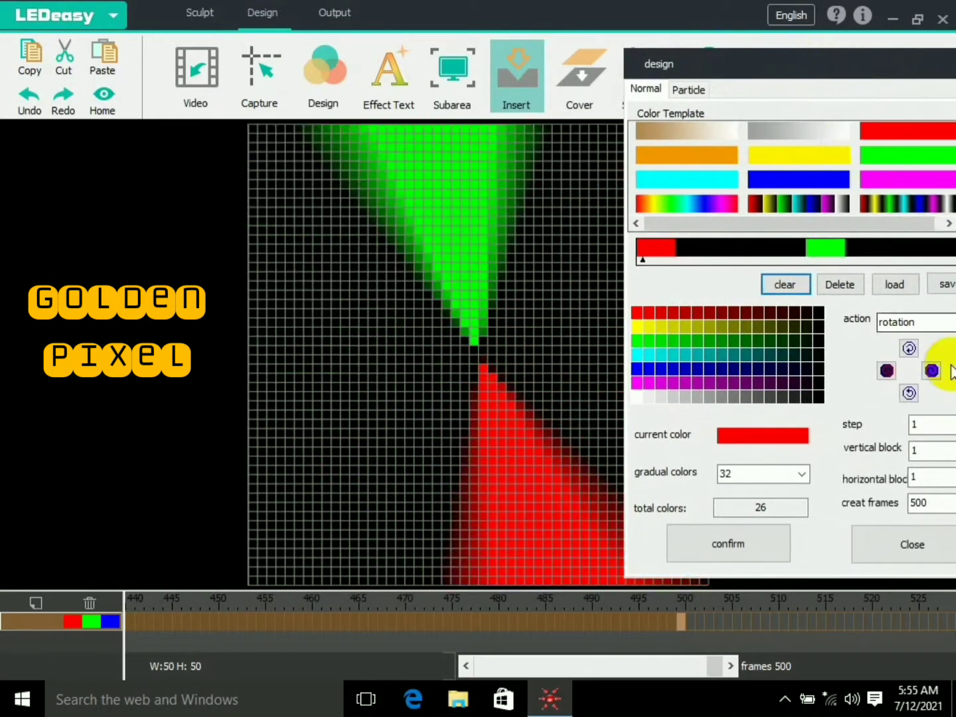
{"action": "left_click", "coordinate": [887, 372]}
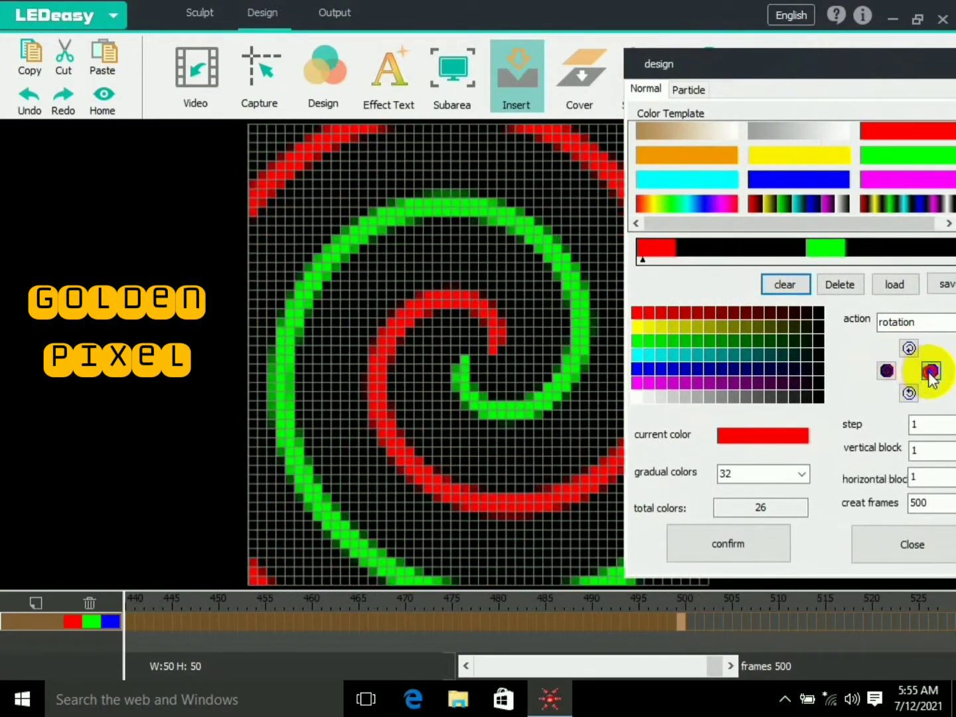
{"action": "left_click", "coordinate": [909, 393]}
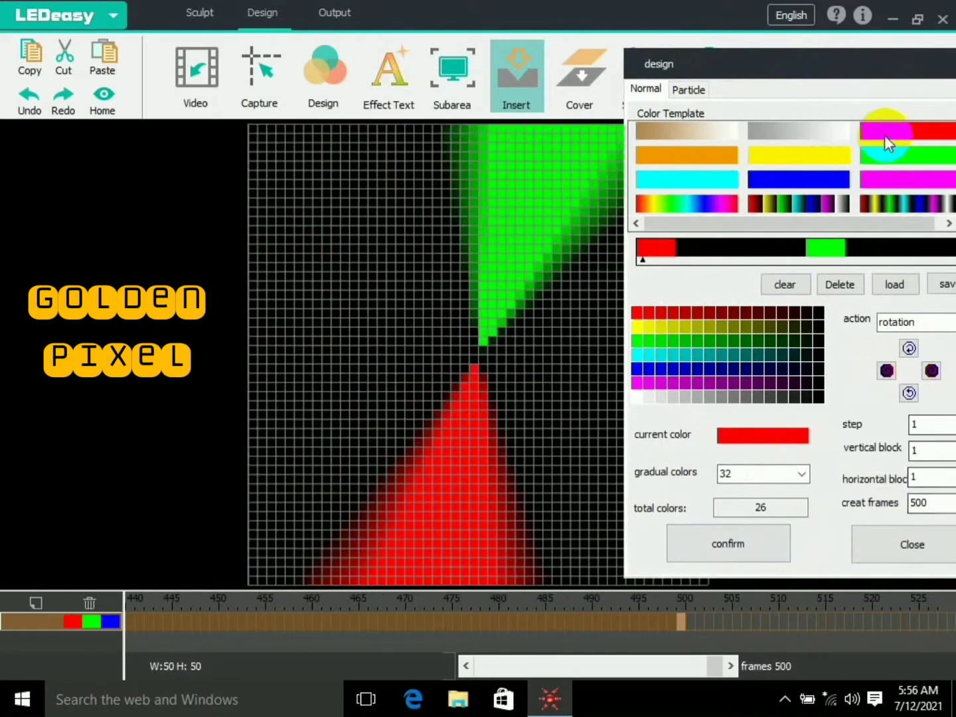
{"action": "left_click_drag", "start_coordinate": [838, 56], "coordinate": [774, 68]}
{"action": "left_click", "coordinate": [868, 384]}
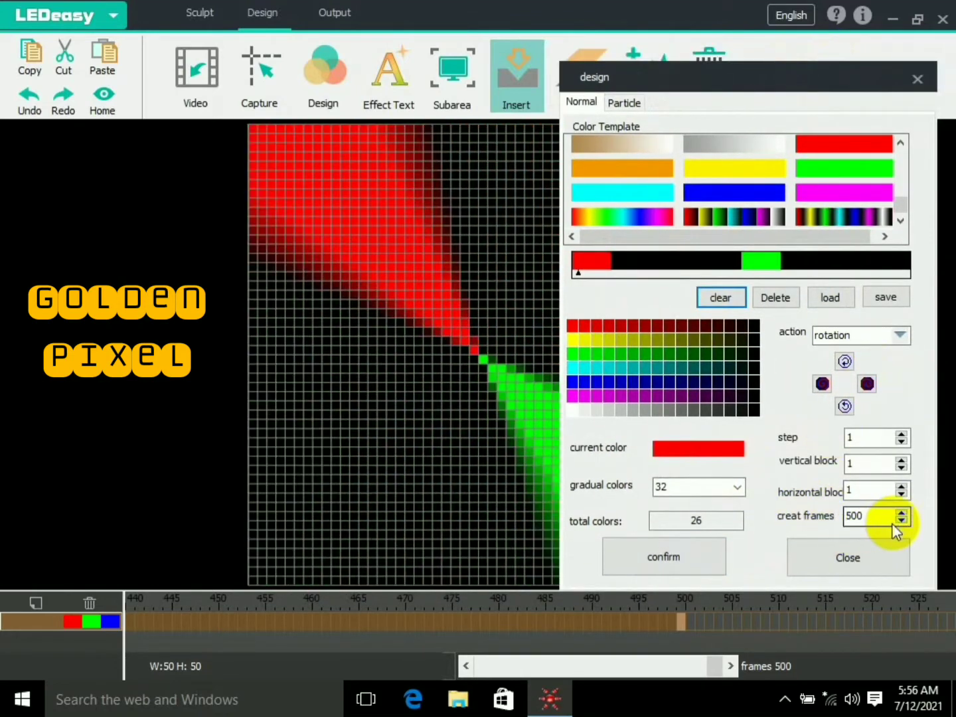
{"action": "left_click", "coordinate": [686, 564]}
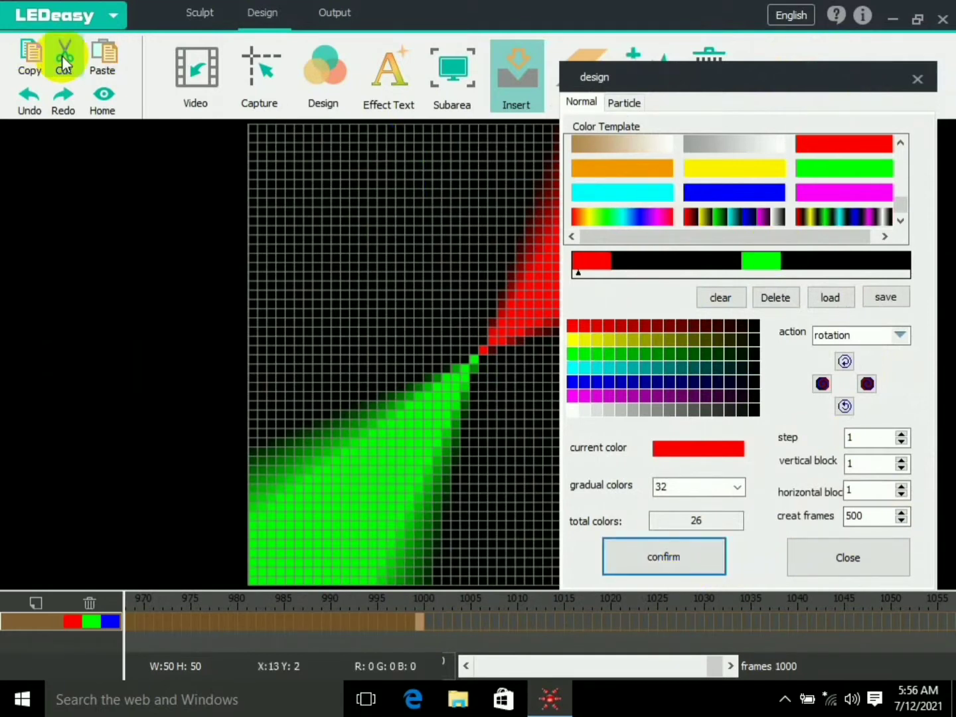
- Export the animation to the desktop as an AVI named "new file", close the design dialog and minimize the program
{"action": "left_click", "coordinate": [117, 18]}
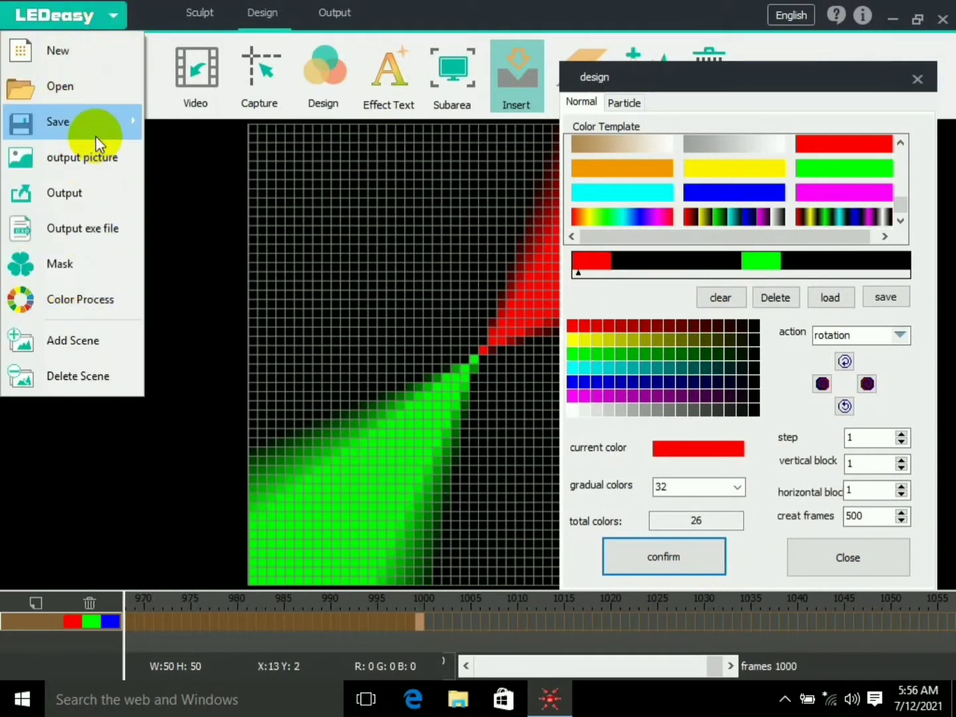
{"action": "mouse_move", "coordinate": [96, 135]}
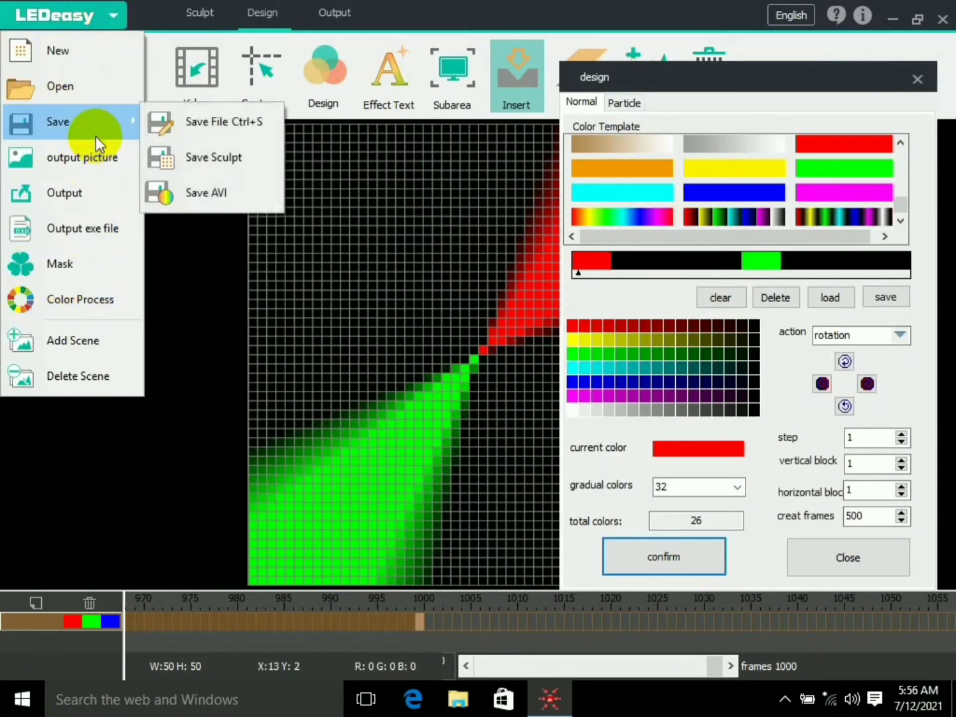
{"action": "left_click", "coordinate": [211, 192]}
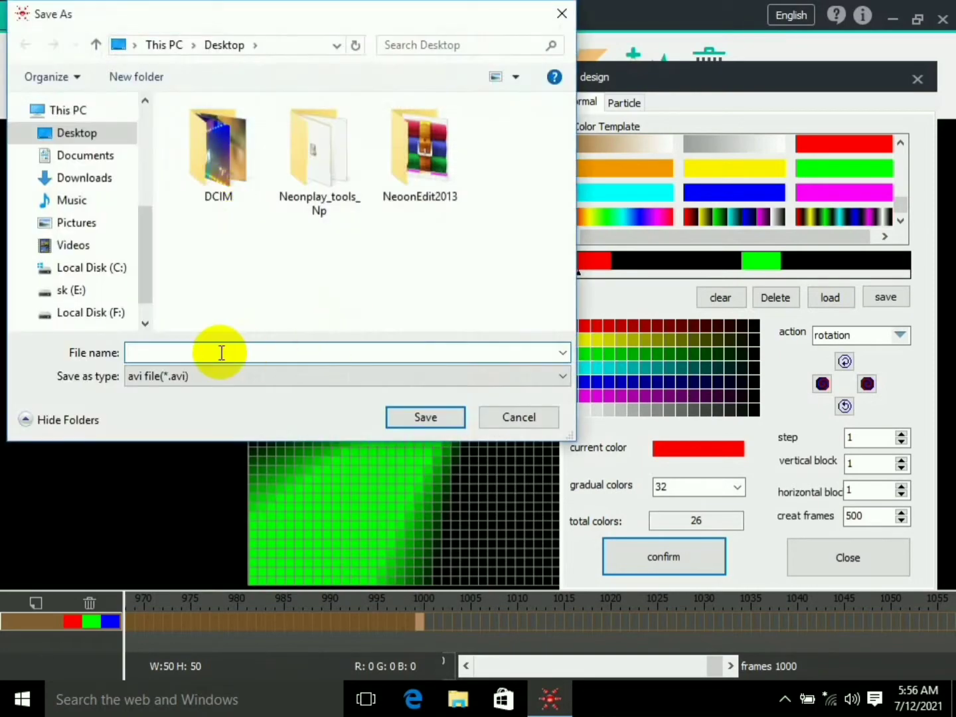
{"action": "type", "text": "new file"}
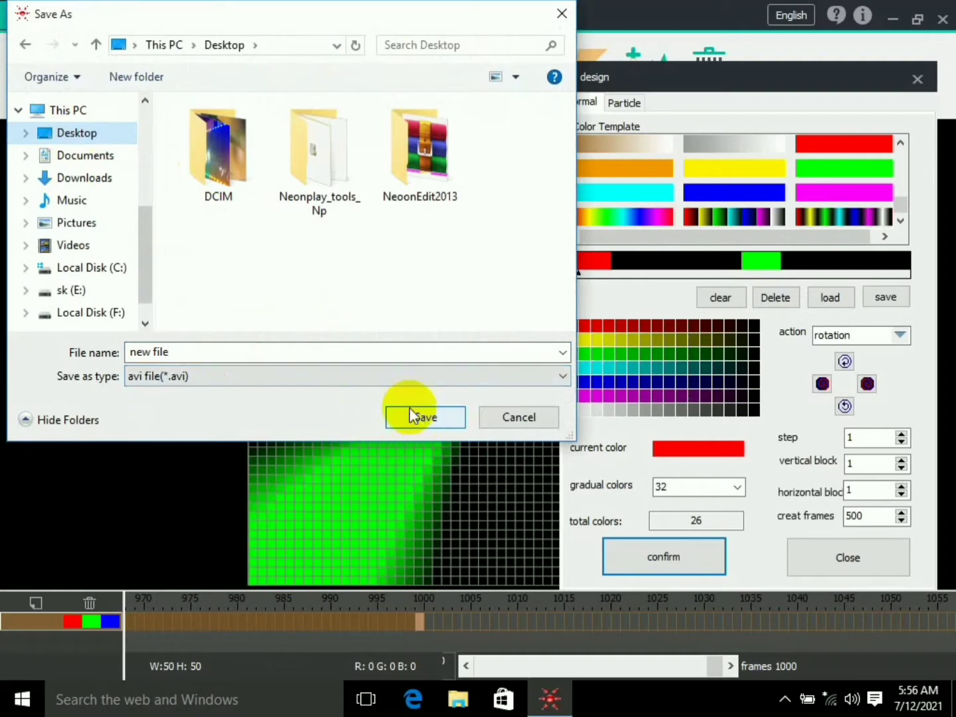
{"action": "left_click", "coordinate": [426, 418]}
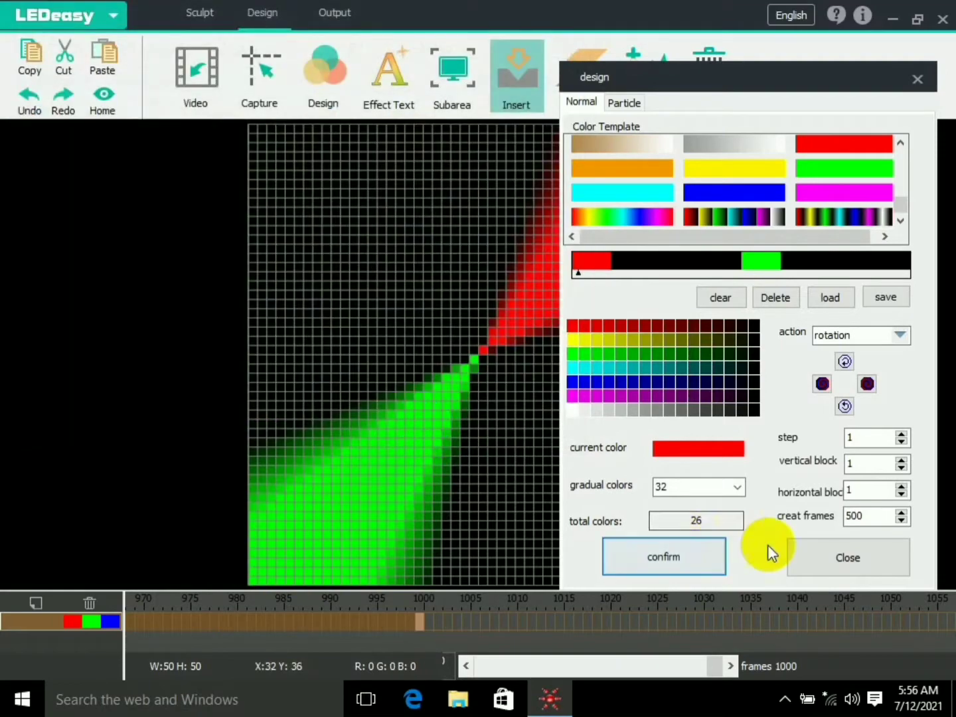
{"action": "left_click", "coordinate": [838, 556]}
{"action": "left_click", "coordinate": [893, 18]}
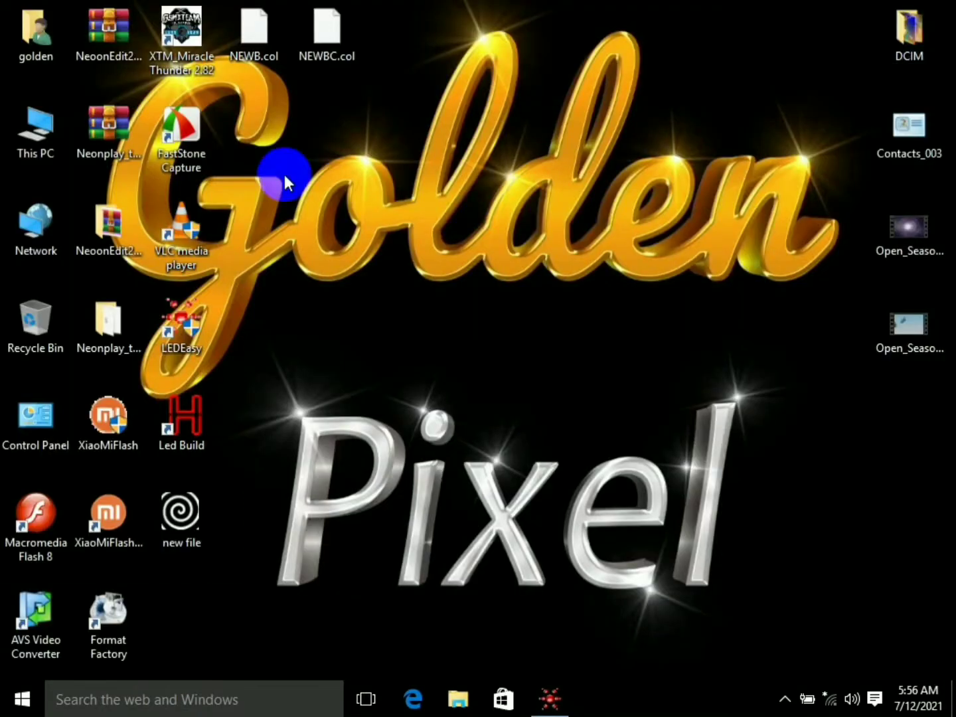
- Extract the Neonplay_tools_Np archive on the desktop, replacing all existing files, and refresh the desktop
{"action": "right_click", "coordinate": [118, 134]}
{"action": "left_click", "coordinate": [228, 246]}
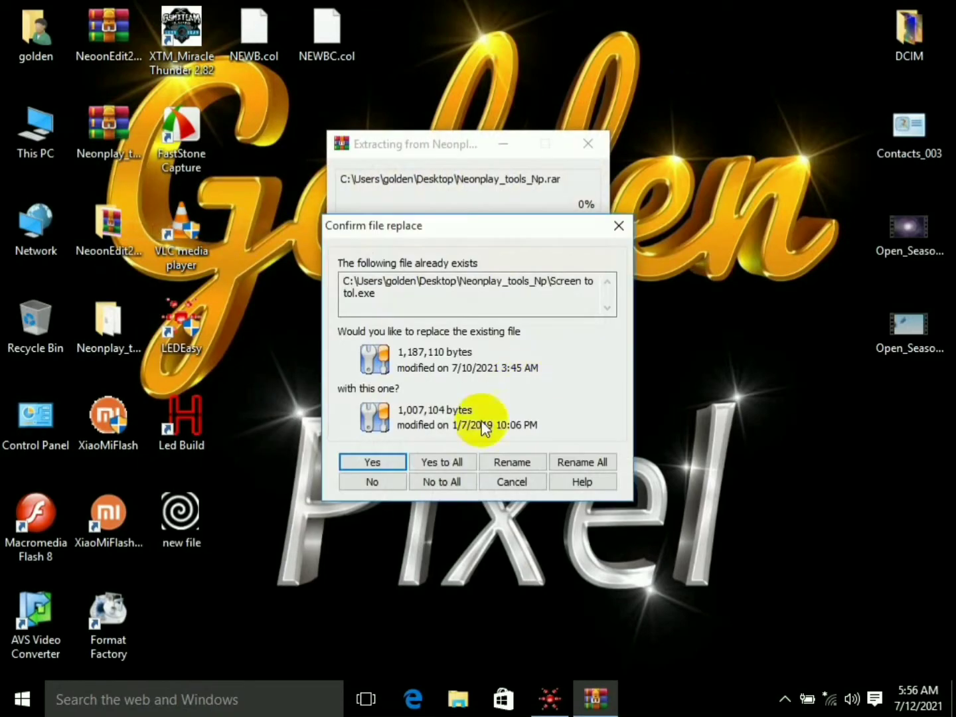
{"action": "left_click", "coordinate": [449, 467]}
{"action": "right_click", "coordinate": [550, 377]}
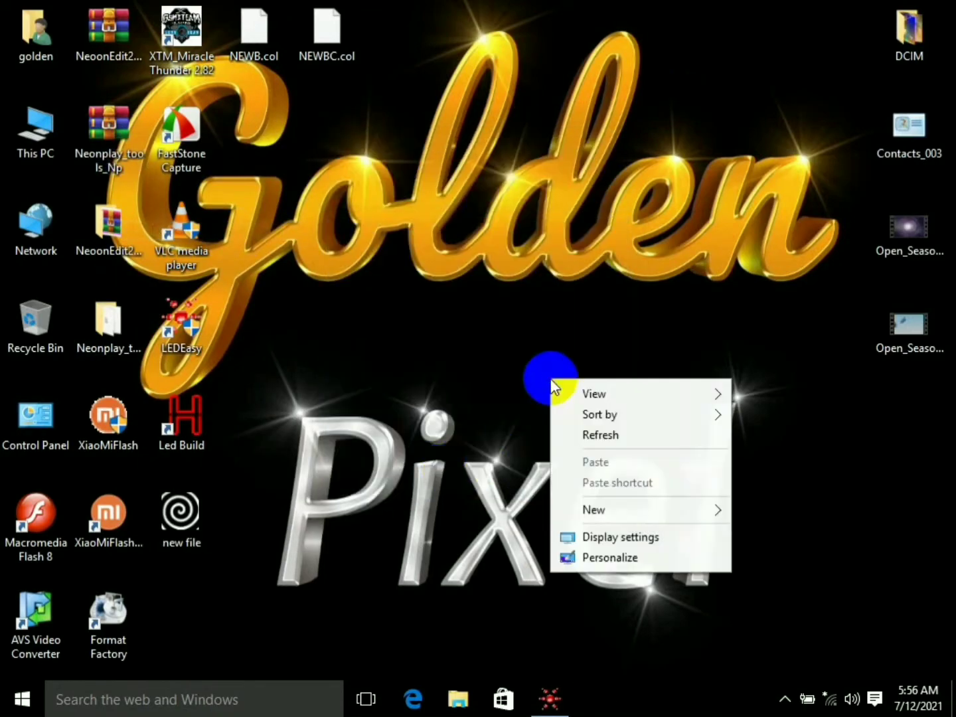
{"action": "left_click", "coordinate": [613, 433]}
- Move the "new file" video to the free spot below NEWB.col and play it in Movies & TV
{"action": "left_click_drag", "start_coordinate": [181, 513], "coordinate": [269, 170]}
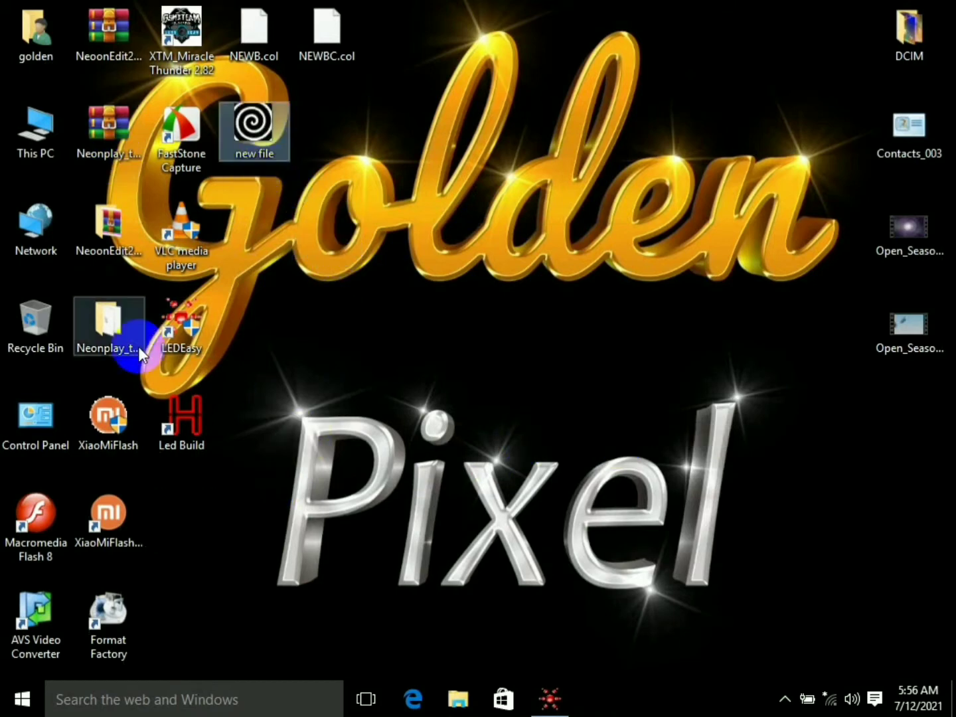
{"action": "double_click", "coordinate": [265, 118]}
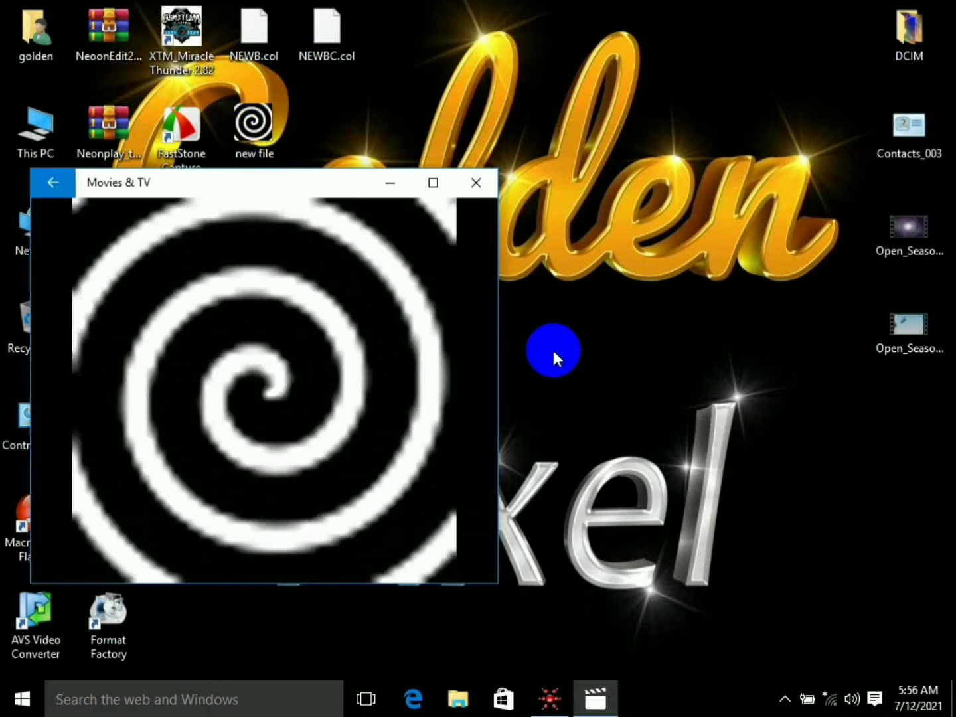
- Pause the spiral video and return it to its start, moving the player window clear of the desktop folders
{"action": "left_click", "coordinate": [264, 538]}
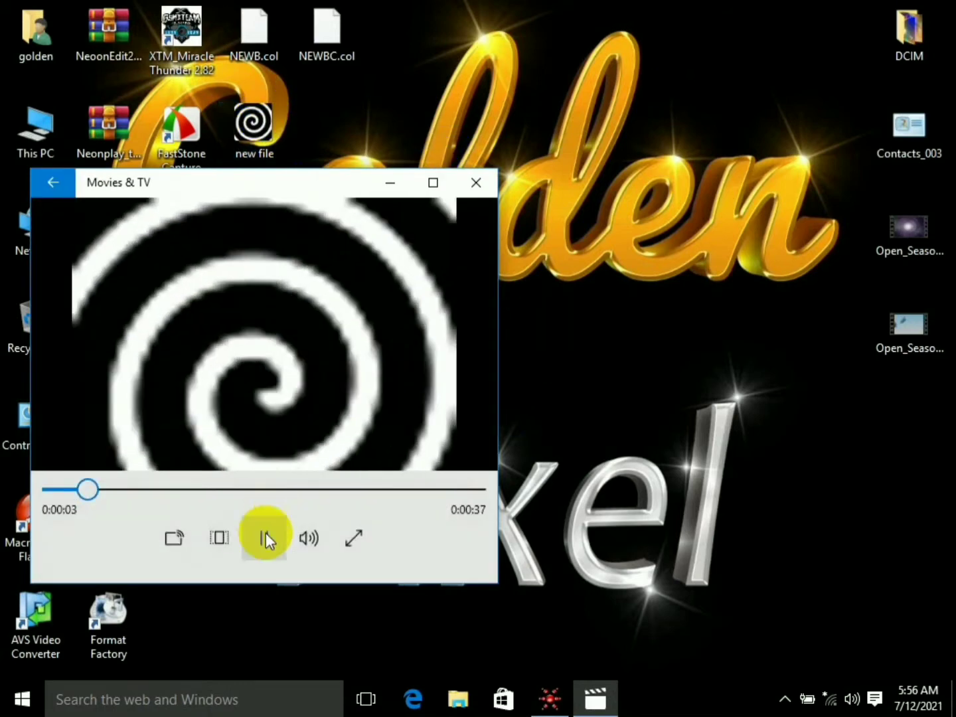
{"action": "left_click_drag", "start_coordinate": [93, 491], "coordinate": [20, 486]}
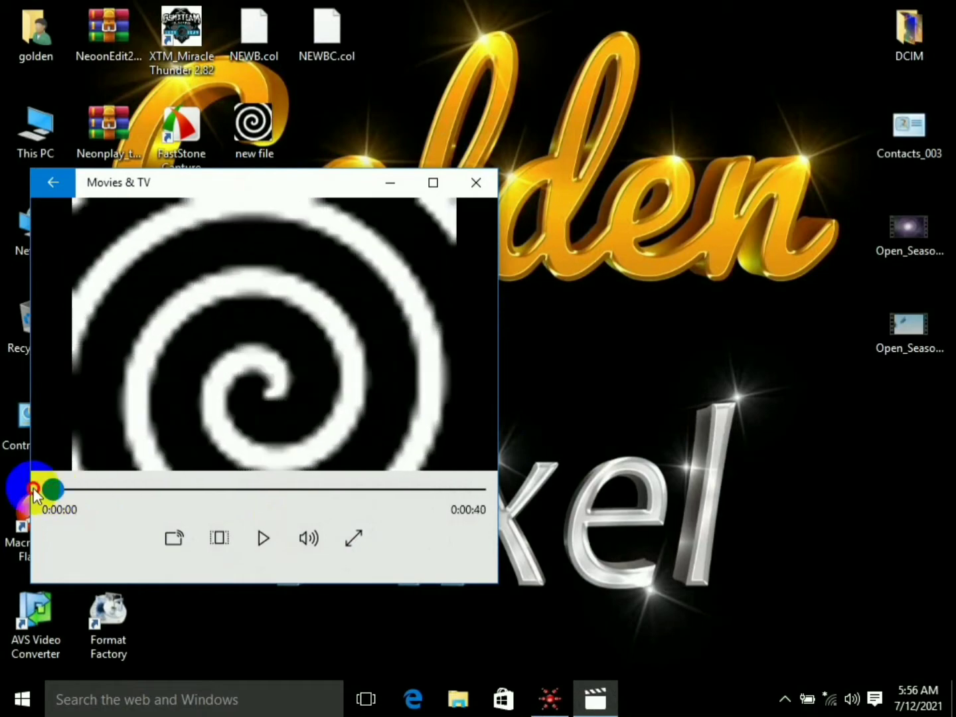
{"action": "left_click", "coordinate": [395, 117]}
{"action": "left_click_drag", "start_coordinate": [142, 180], "coordinate": [280, 213]}
- Open the Neonplay_tools_Np folder on the desktop and launch the Screen to tol application
{"action": "left_click", "coordinate": [90, 307]}
{"action": "double_click", "coordinate": [110, 322]}
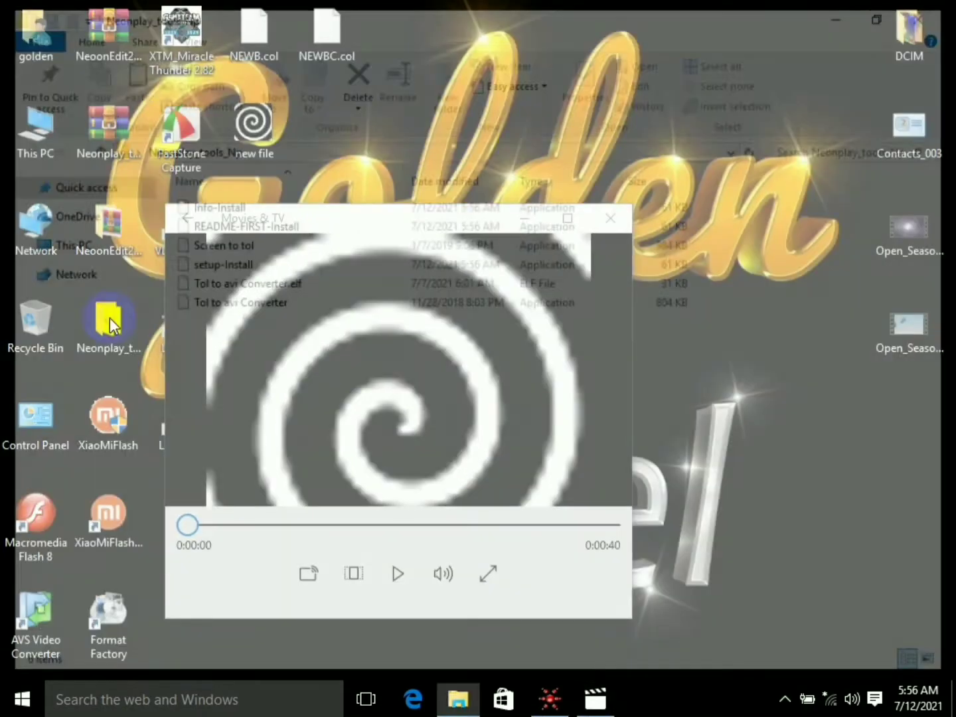
{"action": "left_click", "coordinate": [234, 242]}
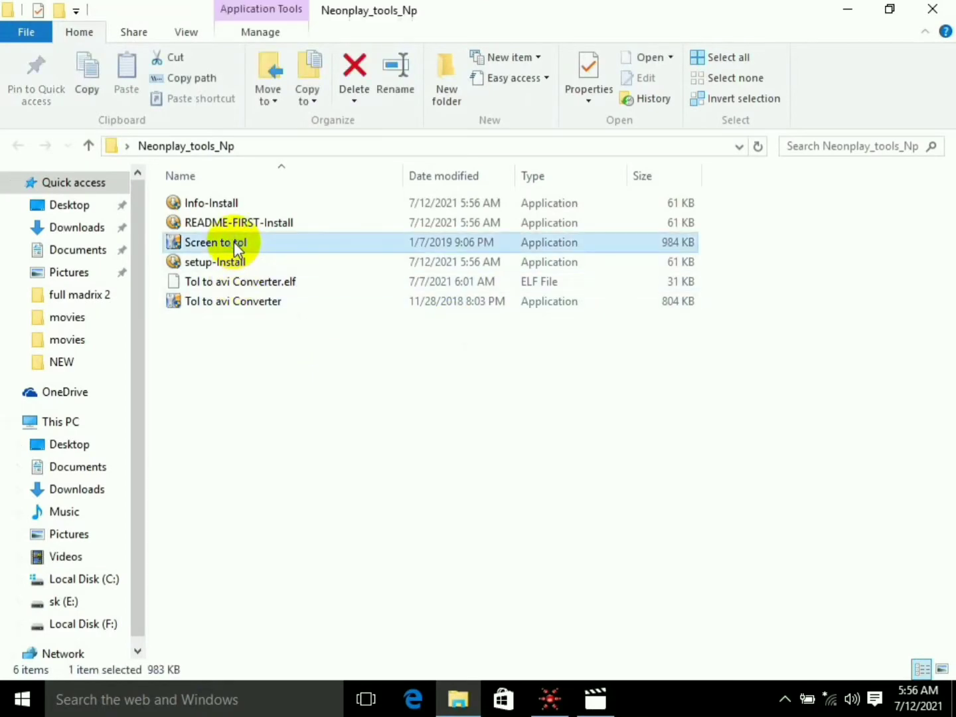
{"action": "right_click", "coordinate": [234, 242]}
{"action": "left_click", "coordinate": [336, 242]}
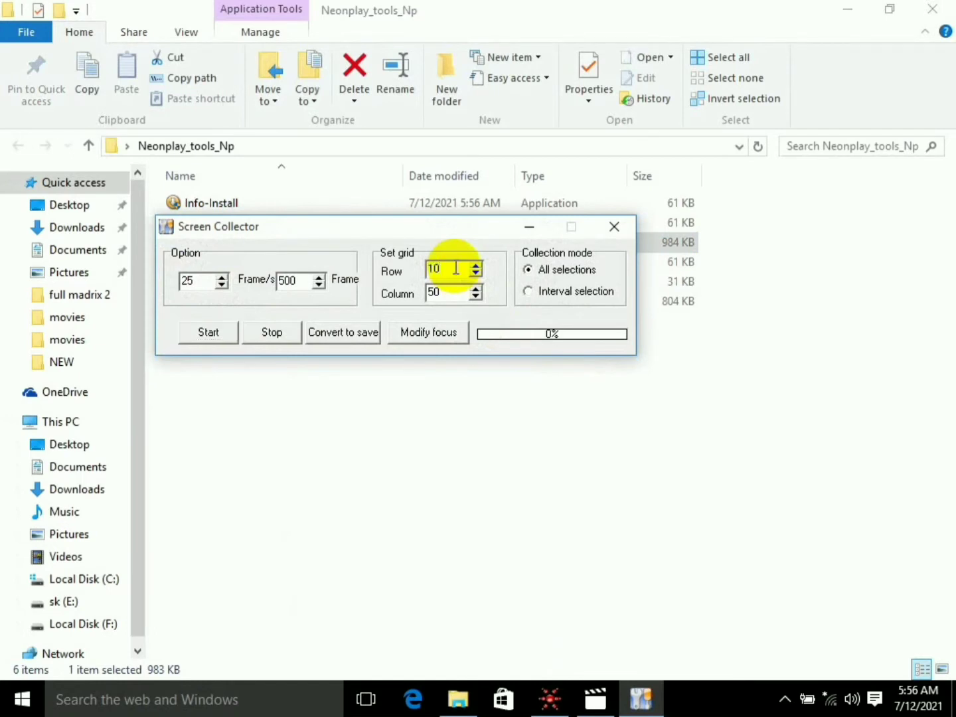
- Set the Screen Collector to 50 rows and 1000 frames, and place it above the video with the folder window closed
{"action": "type", "text": "1"}
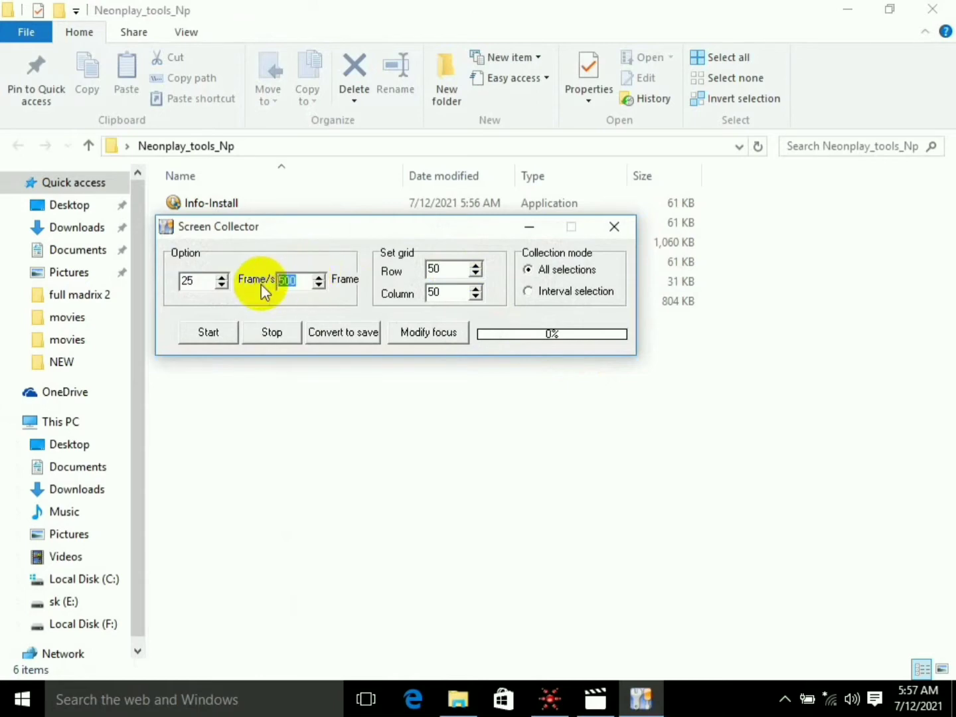
{"action": "type", "text": "1000"}
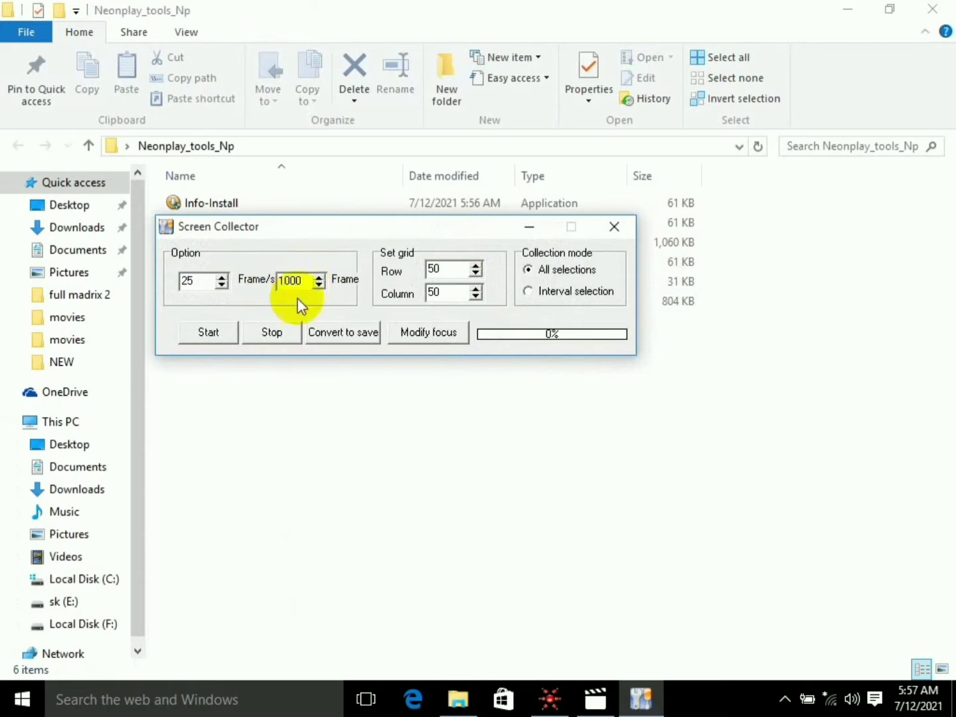
{"action": "left_click_drag", "start_coordinate": [452, 237], "coordinate": [603, 84]}
{"action": "left_click", "coordinate": [932, 9]}
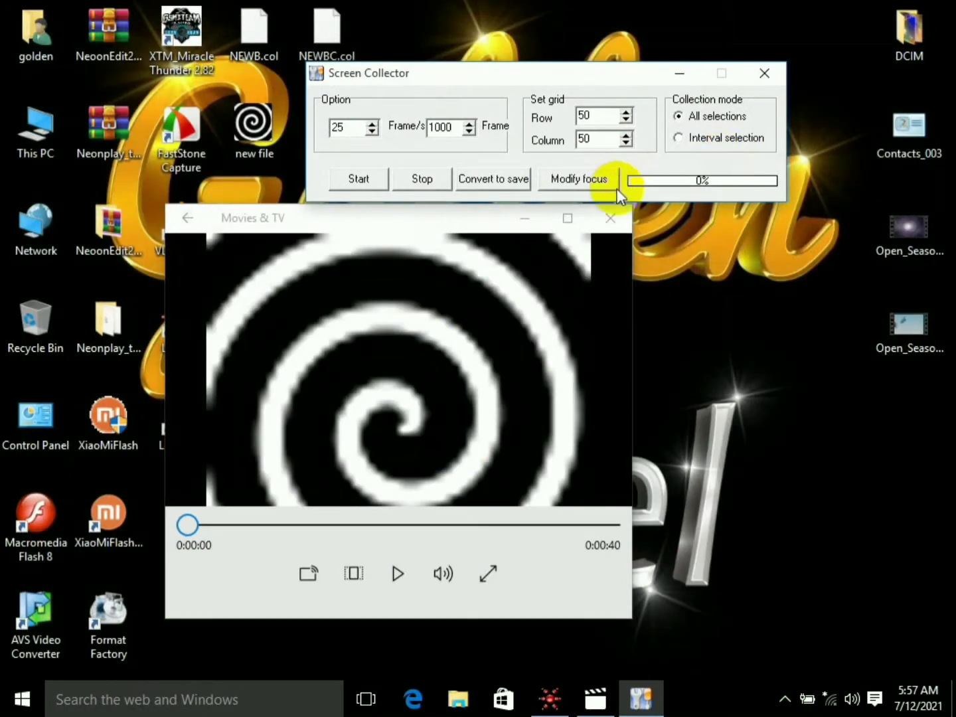
- Fit the capture area over the video picture, to about l:224, t:252, r:630, b:647, and minimize the selection window
{"action": "left_click", "coordinate": [588, 179]}
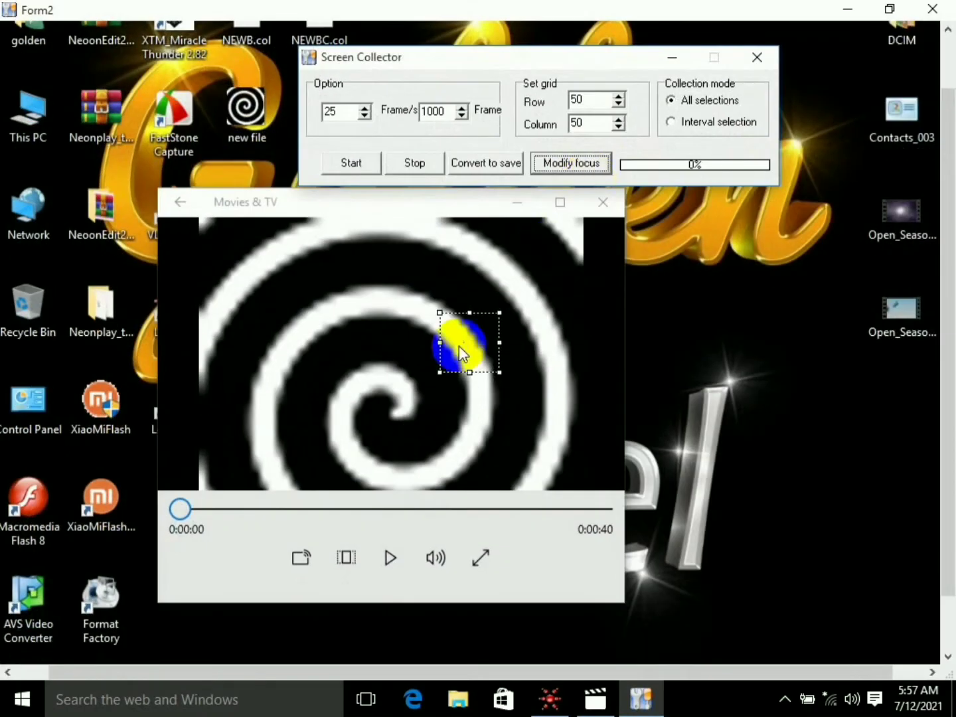
{"action": "left_click_drag", "start_coordinate": [461, 352], "coordinate": [585, 575]}
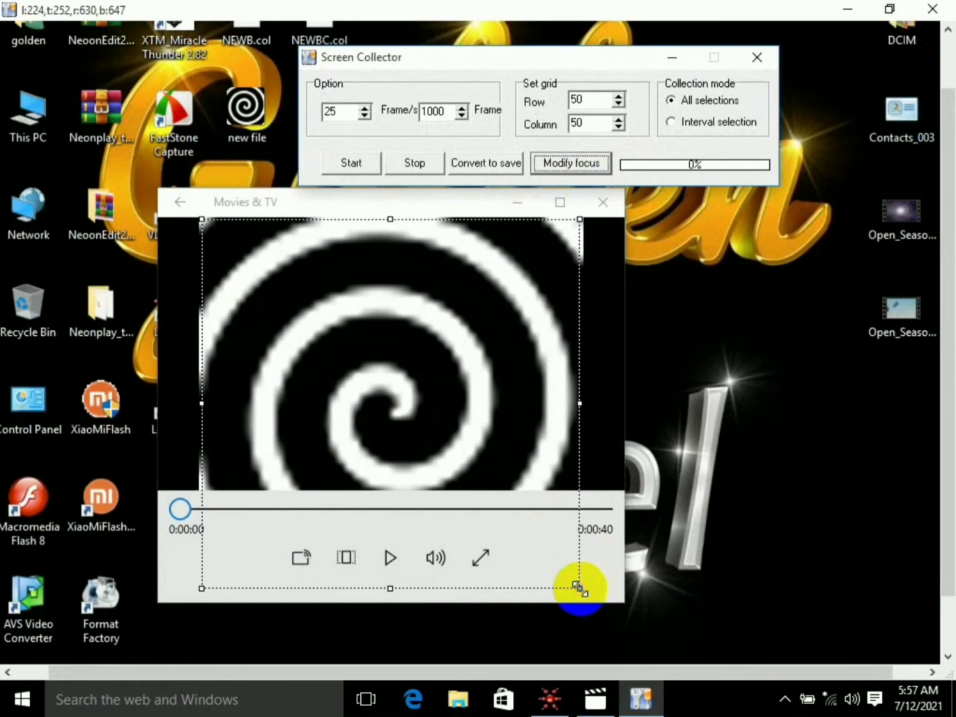
{"action": "left_click", "coordinate": [852, 8]}
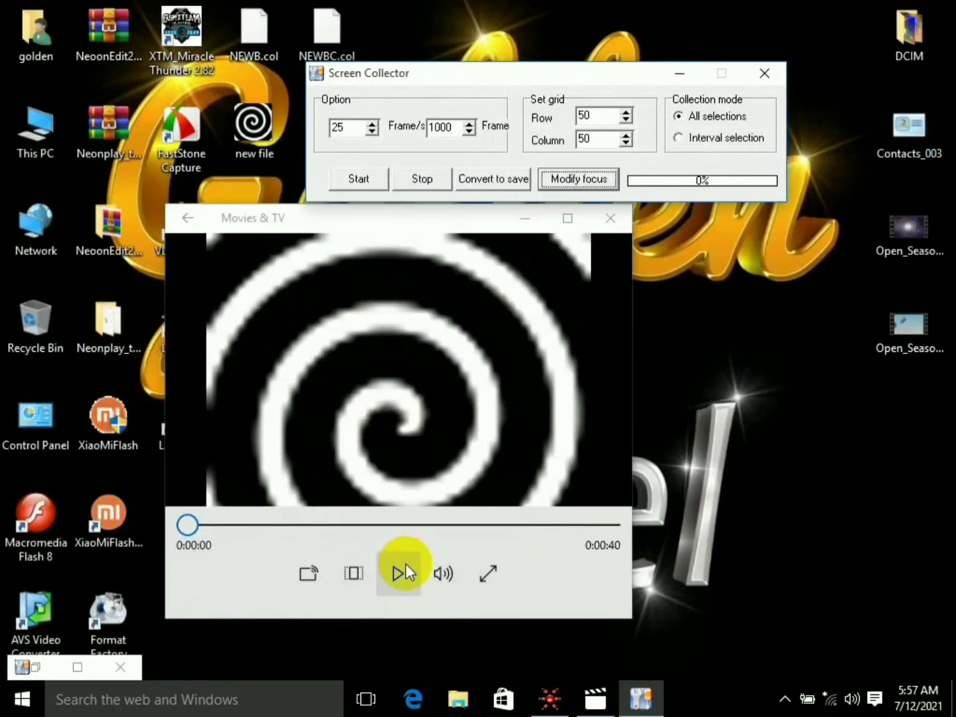
{"action": "left_click", "coordinate": [399, 571]}
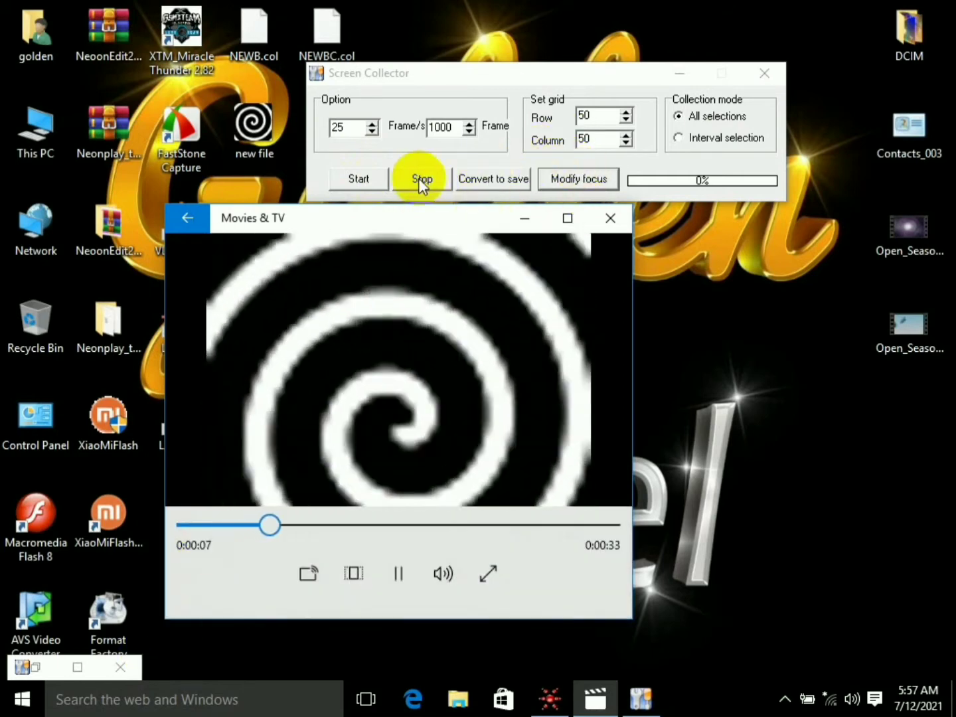
{"action": "left_click", "coordinate": [418, 178]}
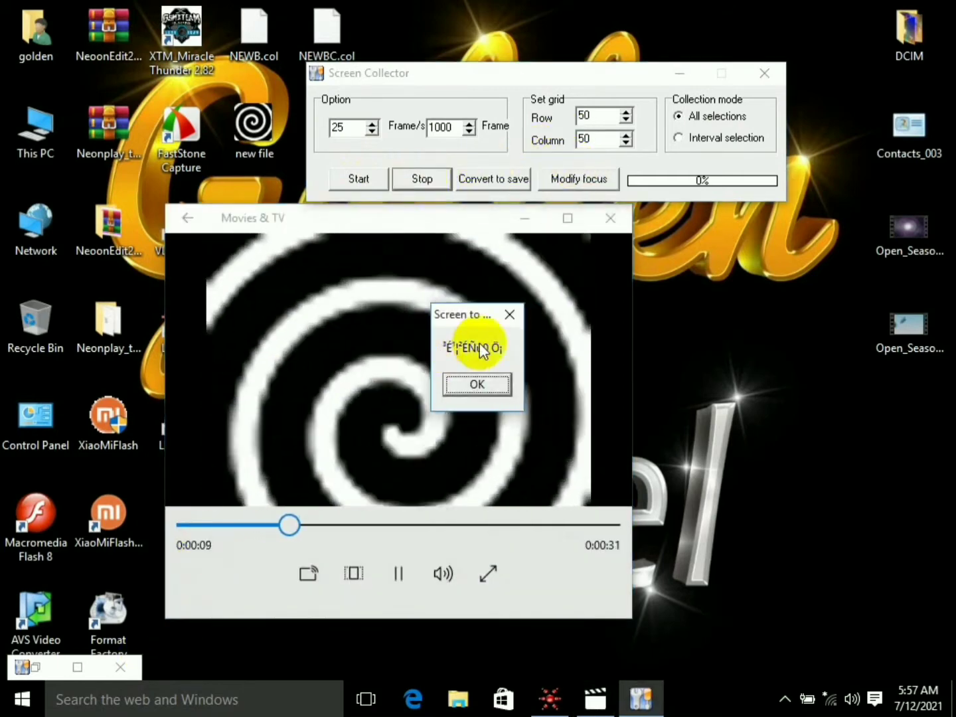
{"action": "left_click", "coordinate": [465, 386]}
{"action": "left_click", "coordinate": [401, 573]}
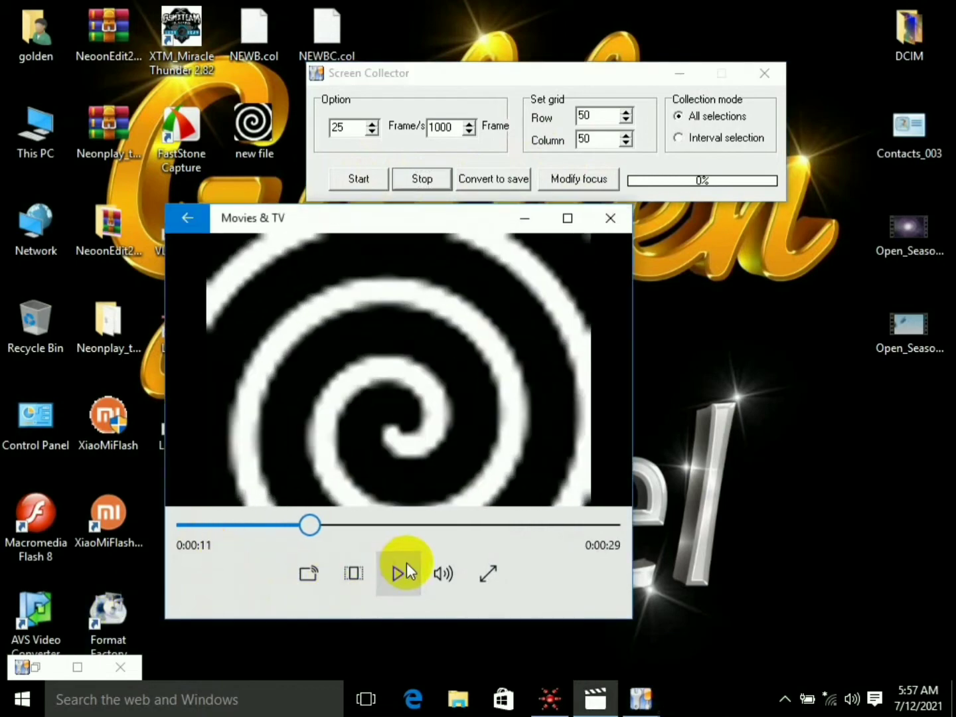
- Extend the lower edge of the capture area to about b:659 and minimize the selection window
{"action": "double_click", "coordinate": [41, 662]}
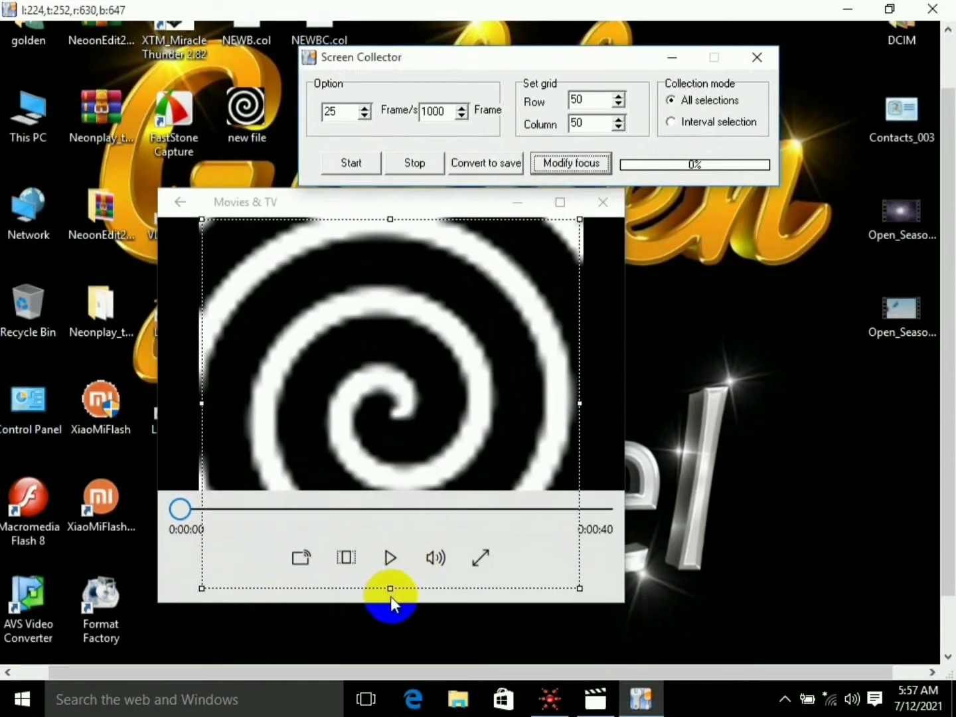
{"action": "left_click_drag", "start_coordinate": [390, 597], "coordinate": [391, 591]}
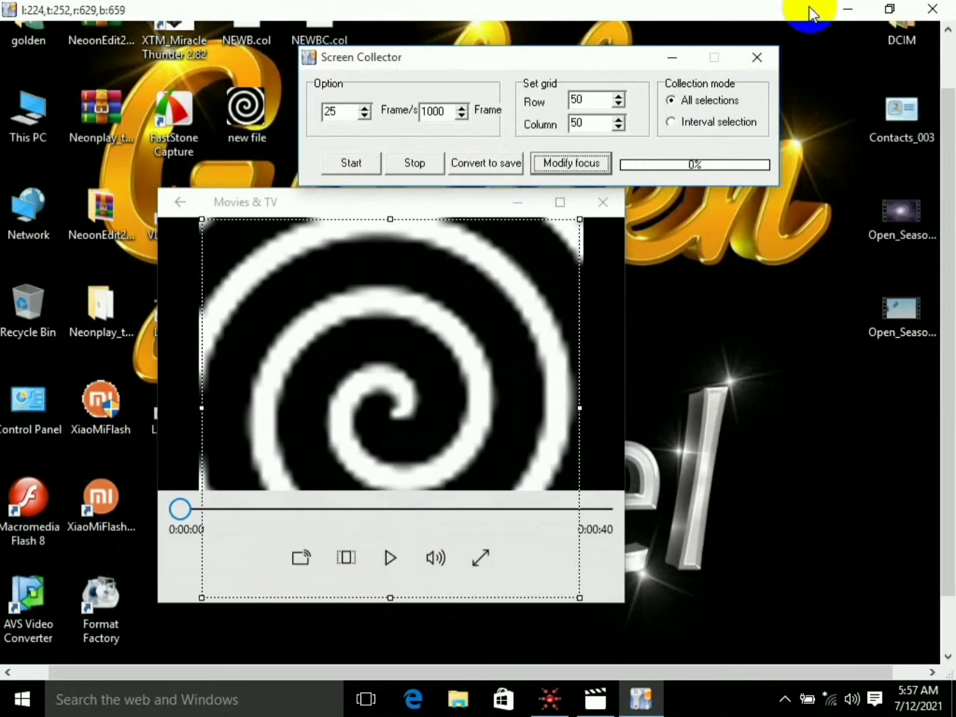
{"action": "left_click", "coordinate": [850, 8]}
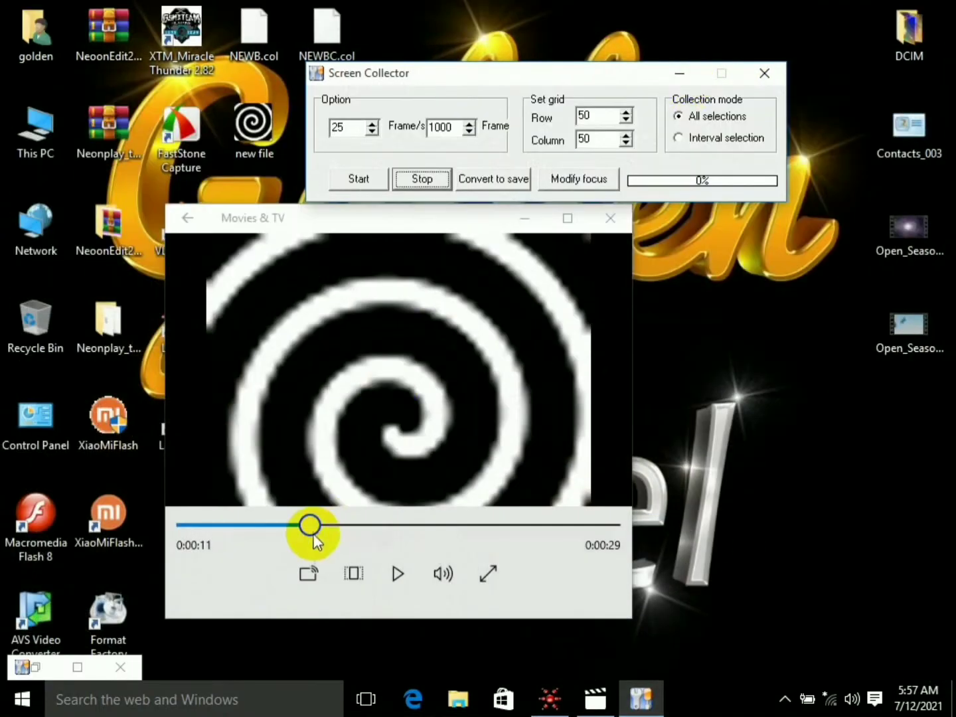
- Play the video from its start and collect its frames until the wedge animation ends
{"action": "left_click_drag", "start_coordinate": [310, 526], "coordinate": [183, 525]}
{"action": "left_click", "coordinate": [396, 574]}
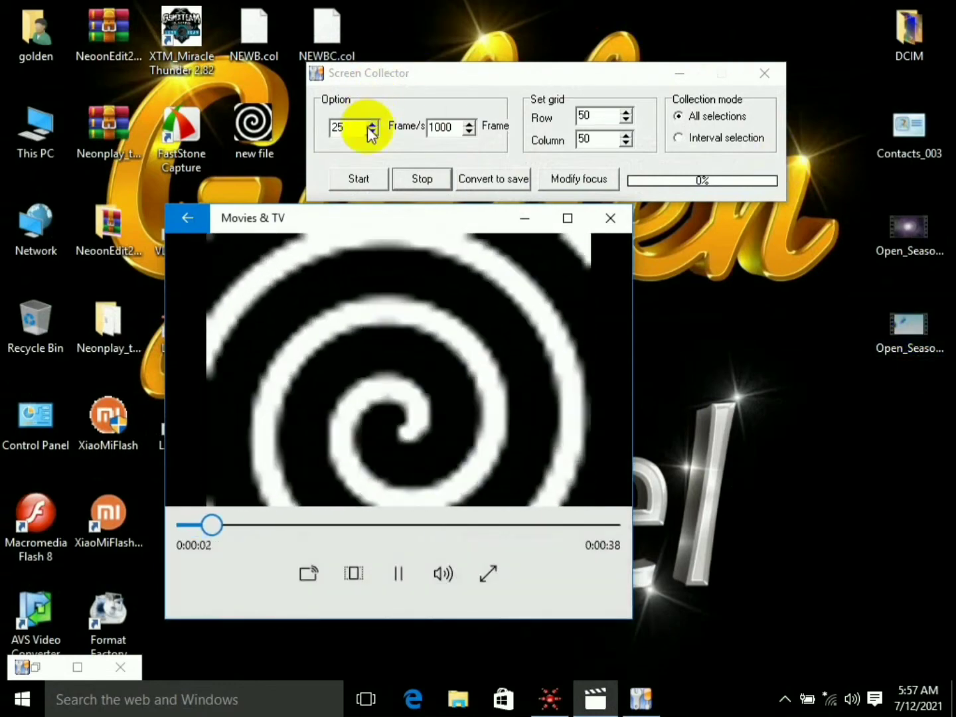
{"action": "left_click", "coordinate": [359, 179]}
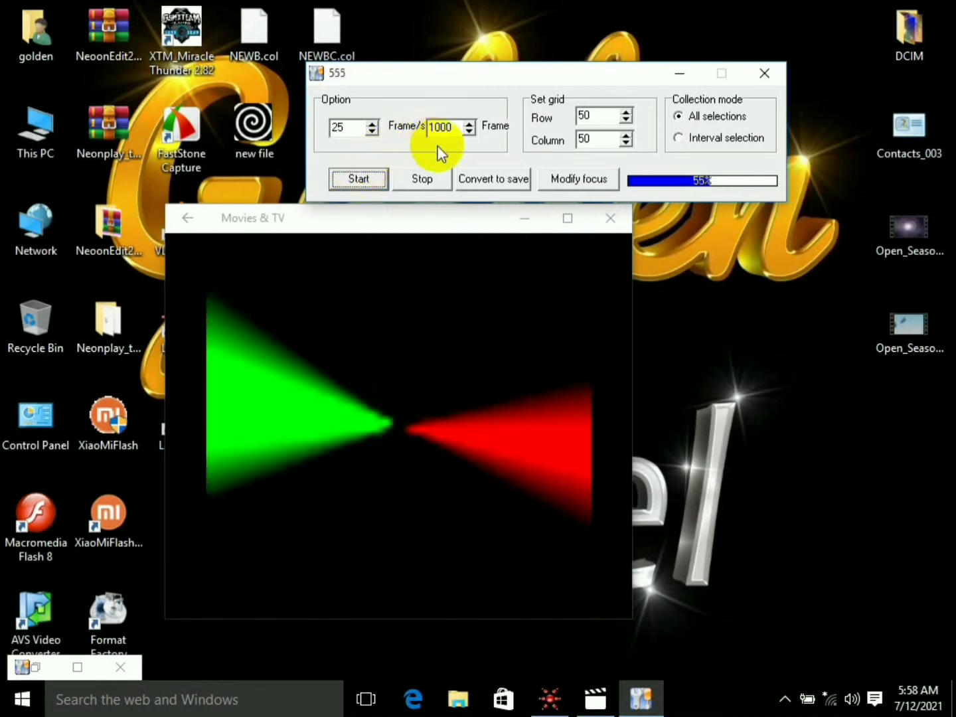
{"action": "left_click", "coordinate": [425, 179]}
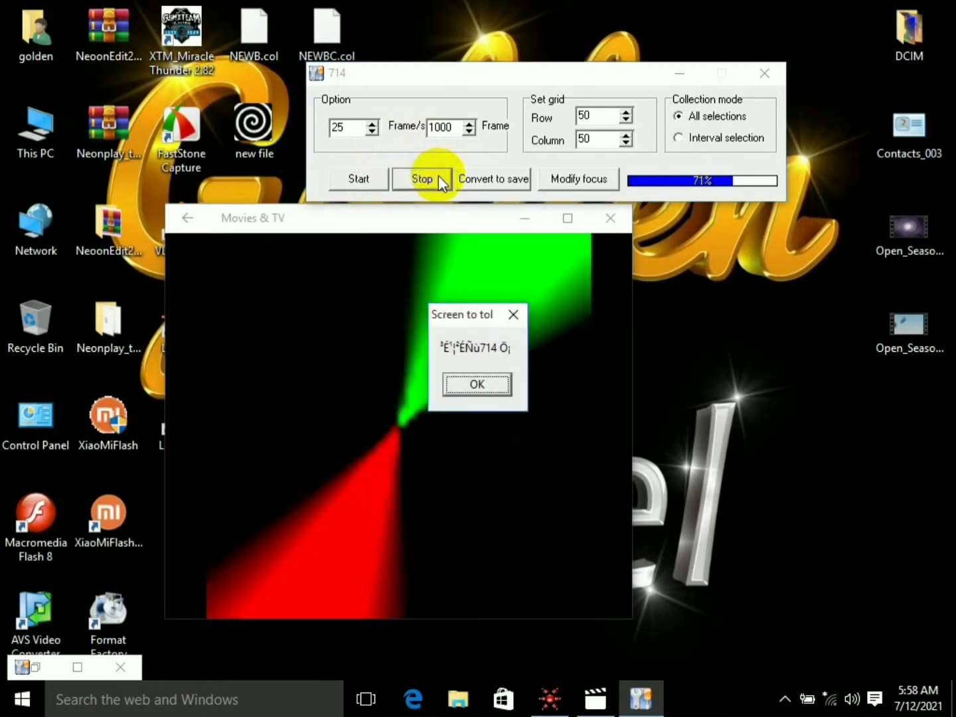
{"action": "left_click", "coordinate": [485, 386]}
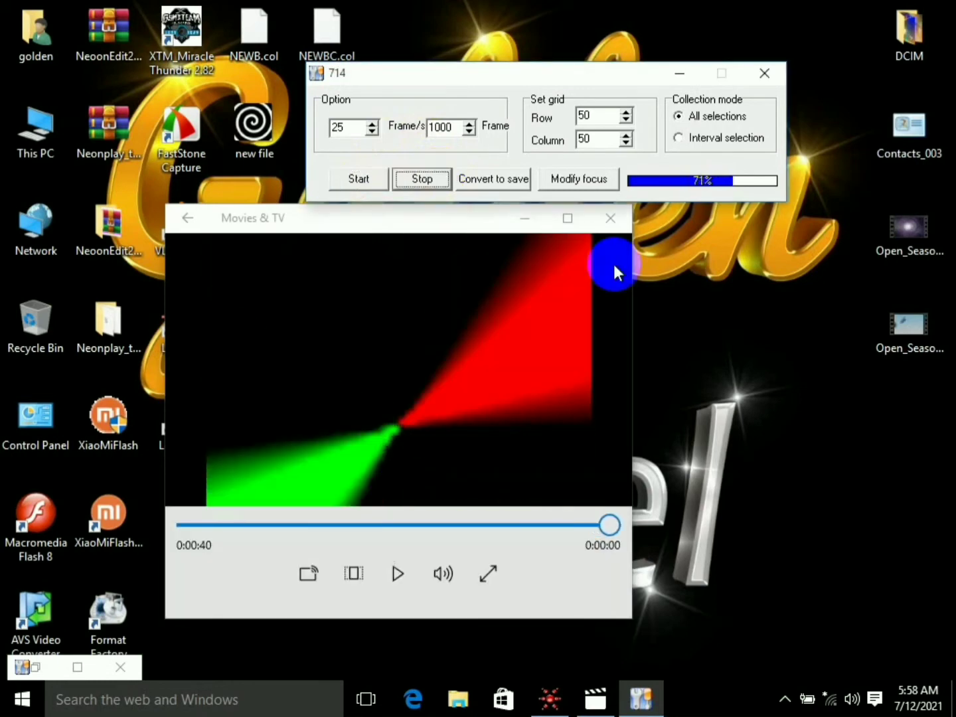
- Close the video player and convert the collected frames to a TOL file named "new 1" on the desktop
{"action": "left_click", "coordinate": [611, 218]}
{"action": "left_click", "coordinate": [507, 180]}
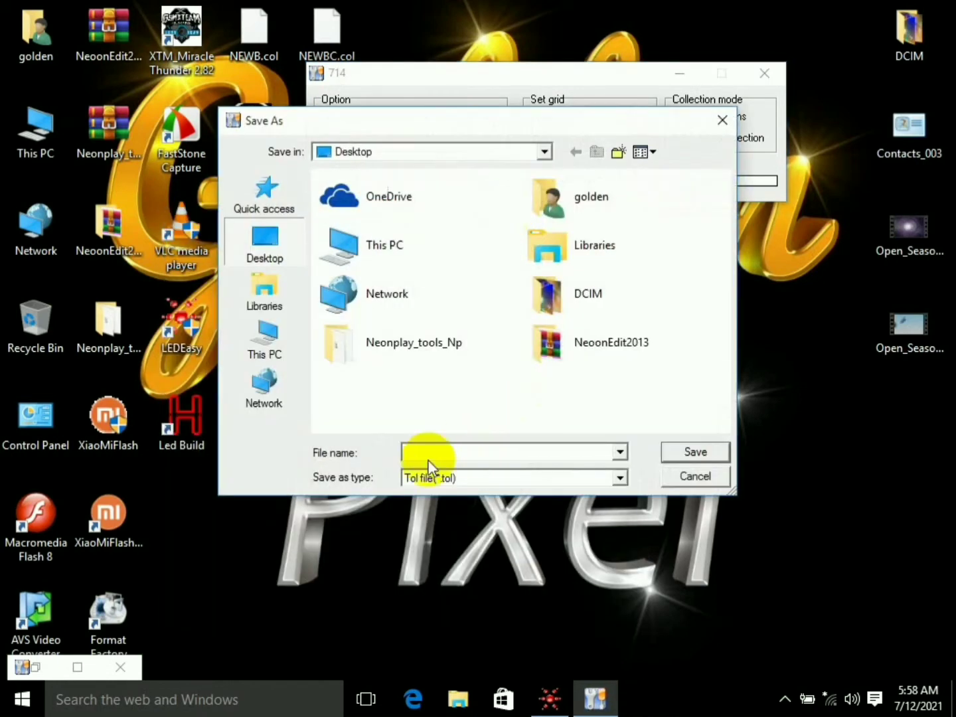
{"action": "type", "text": "new 1"}
{"action": "left_click", "coordinate": [691, 453]}
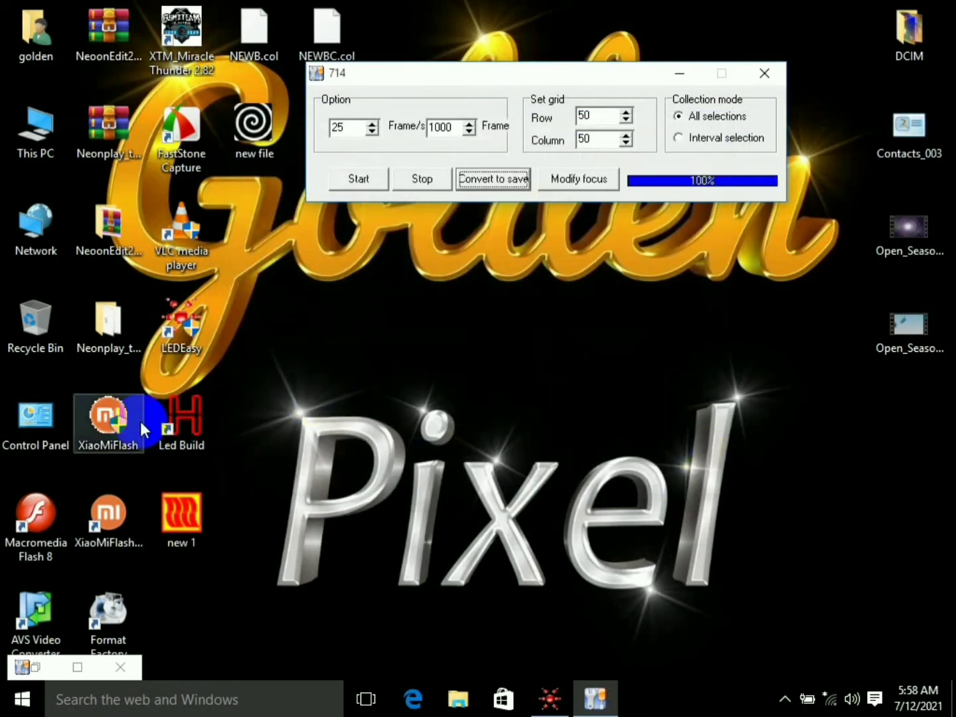
- Open the nested NeonEdit2013 folders inside the desktop NeoonEdit2013 folder and run NeonPlay2013 as administrator
{"action": "double_click", "coordinate": [110, 226]}
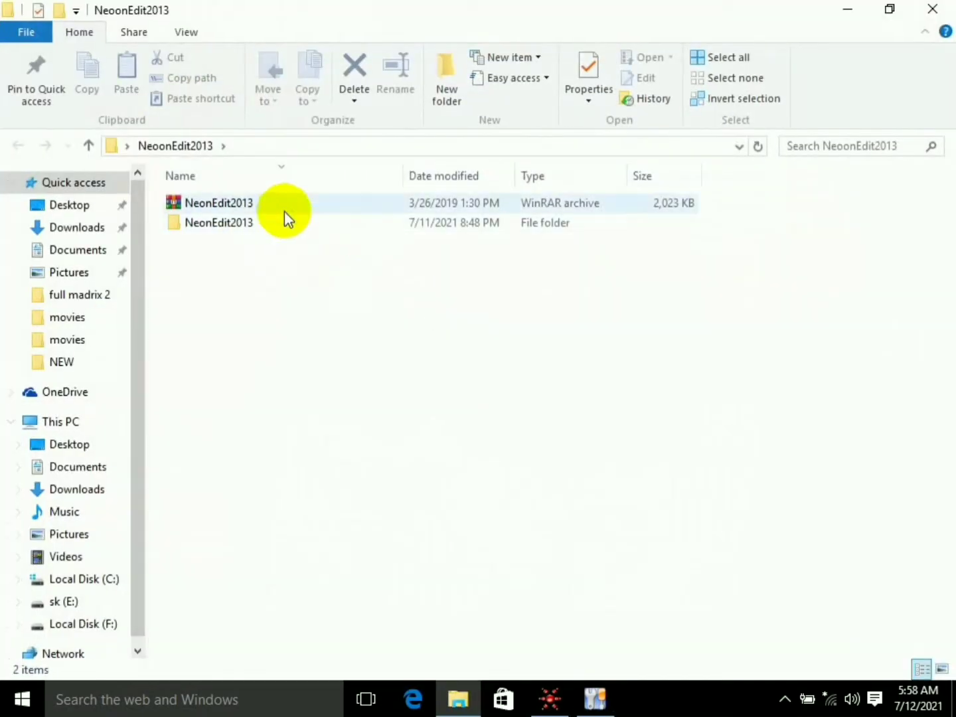
{"action": "double_click", "coordinate": [252, 222]}
{"action": "double_click", "coordinate": [250, 211]}
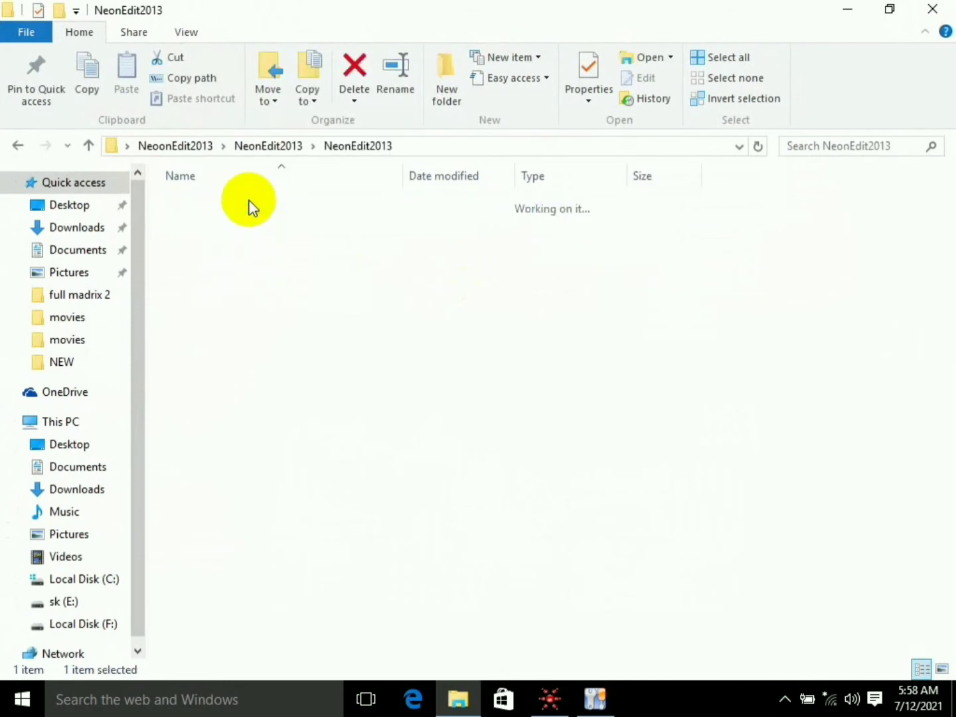
{"action": "left_click", "coordinate": [241, 223]}
{"action": "right_click", "coordinate": [241, 221]}
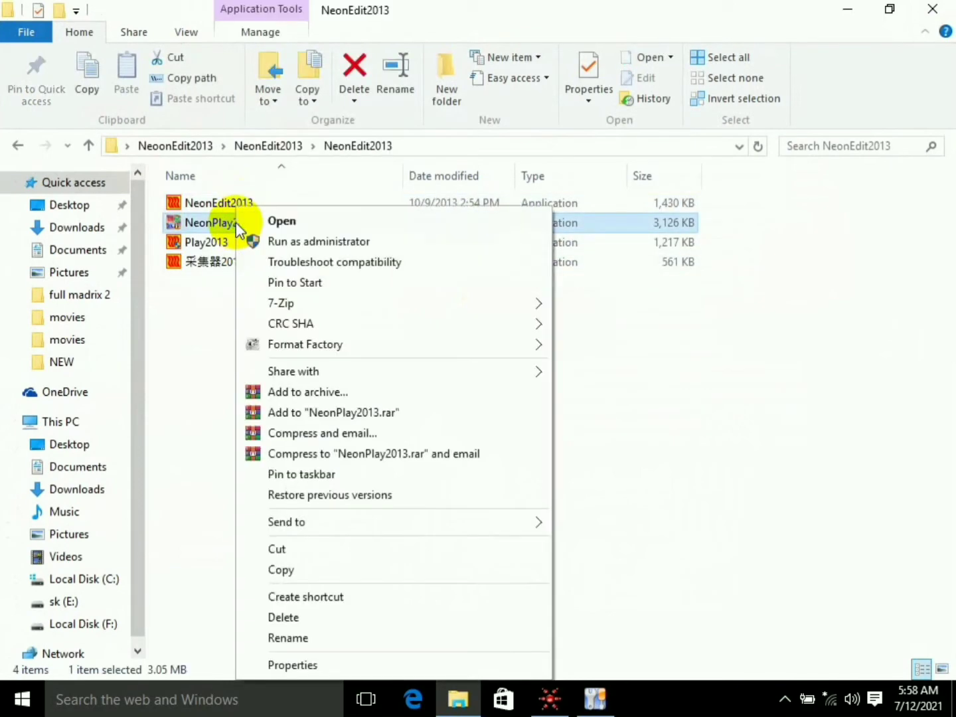
{"action": "left_click", "coordinate": [312, 243]}
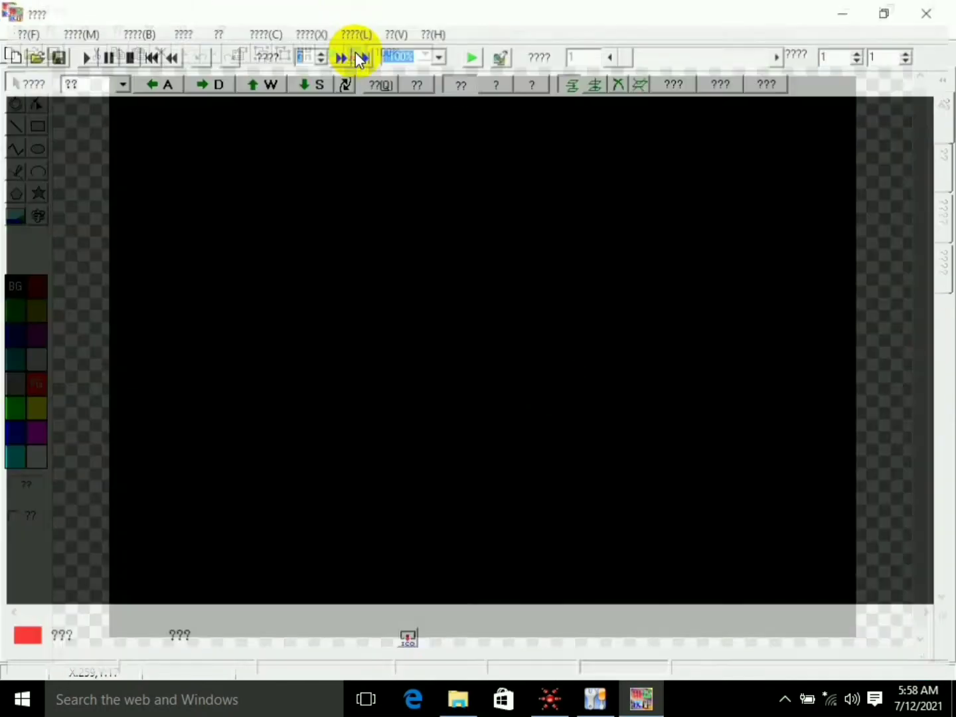
- Open the "new 1" TOL file from the desktop and stop its playback at frame 1
{"action": "left_click", "coordinate": [32, 54]}
{"action": "left_click", "coordinate": [260, 238]}
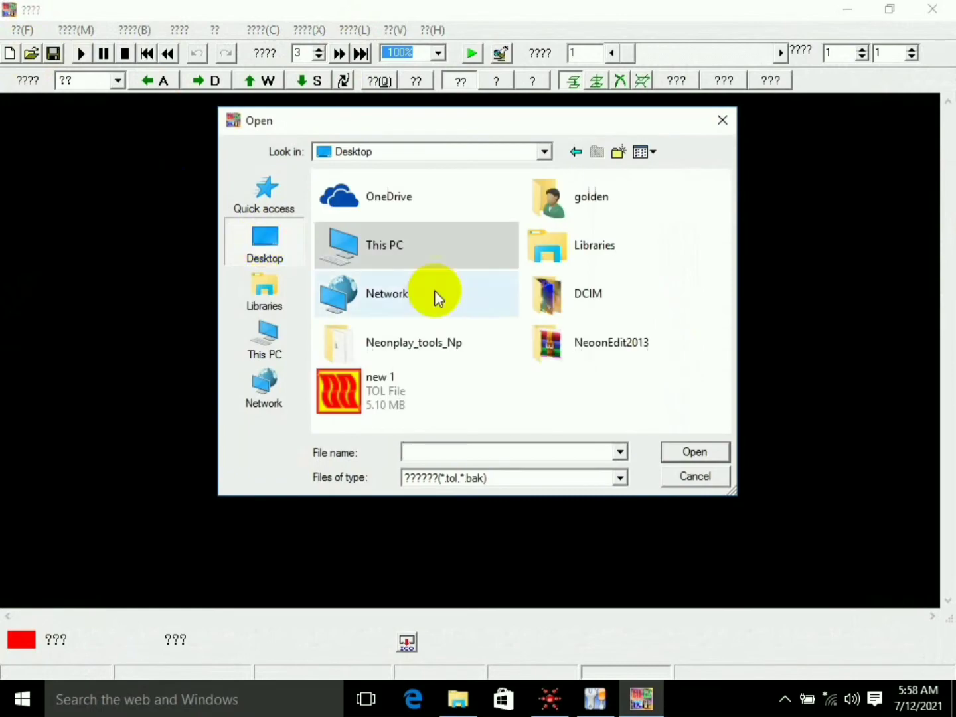
{"action": "double_click", "coordinate": [367, 392]}
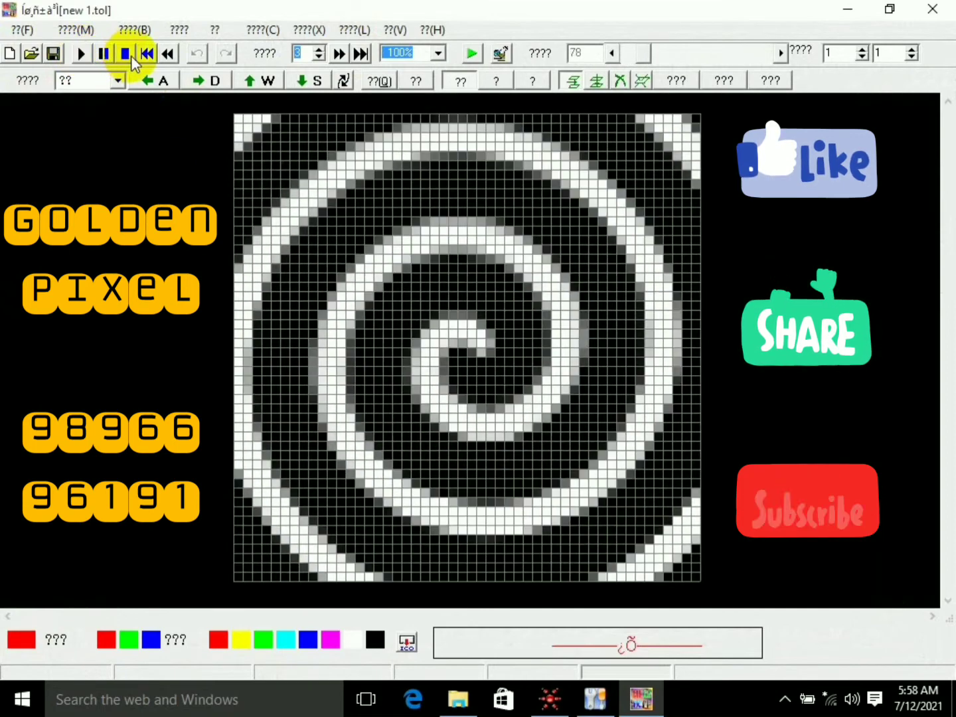
{"action": "left_click", "coordinate": [131, 56]}
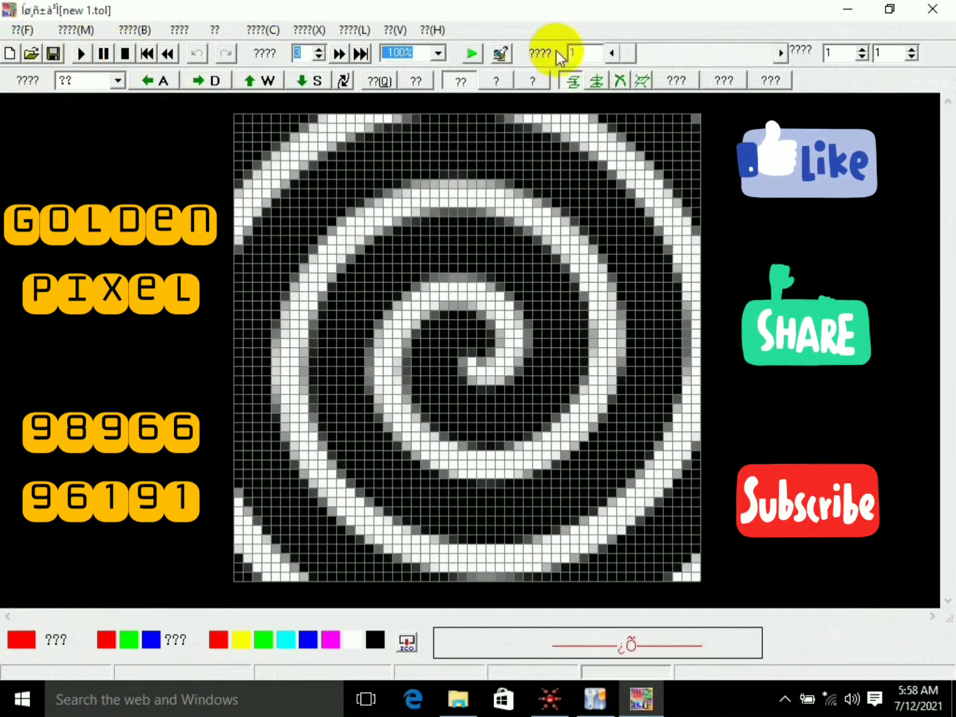
- Go to frame 333, where the animation changes from the spiral to the green and red wedges
{"action": "left_click_drag", "start_coordinate": [633, 56], "coordinate": [694, 60]}
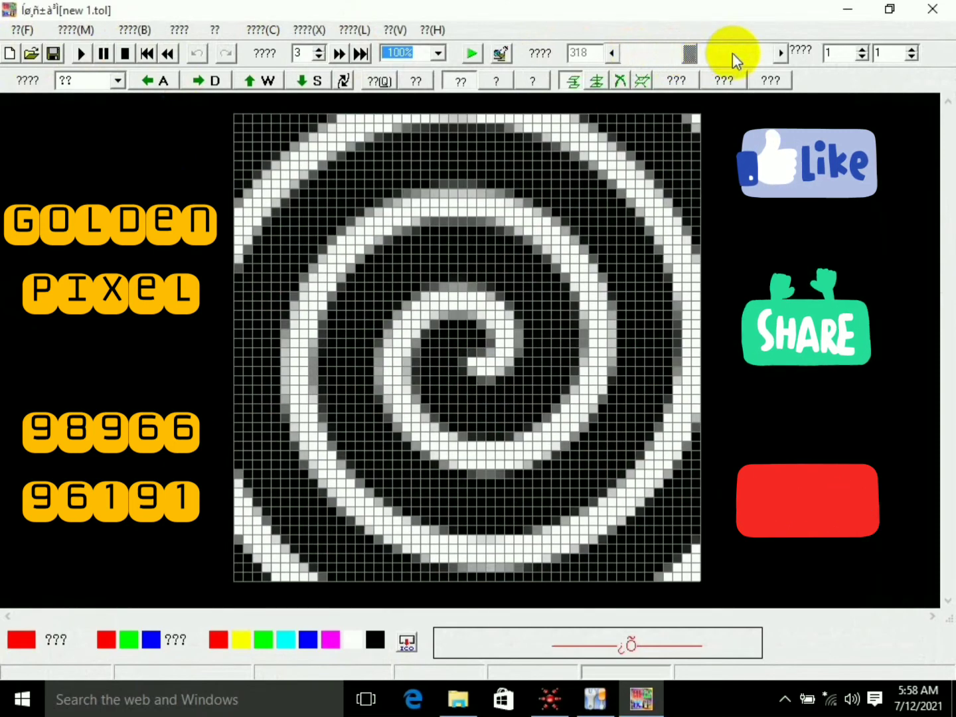
{"action": "left_click", "coordinate": [781, 53]}
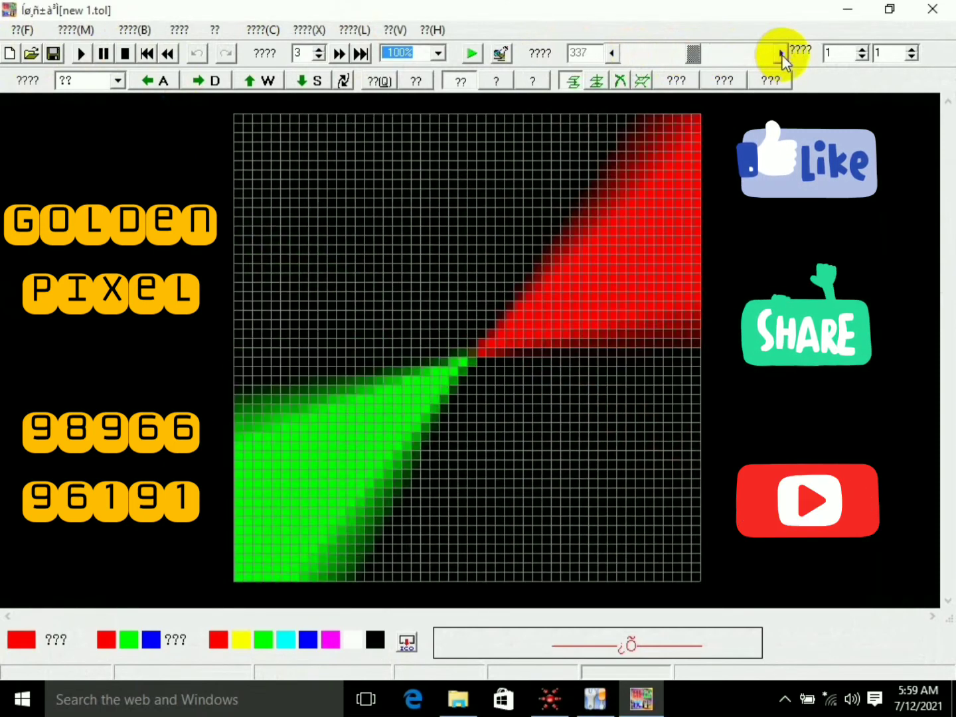
{"action": "left_click", "coordinate": [613, 52]}
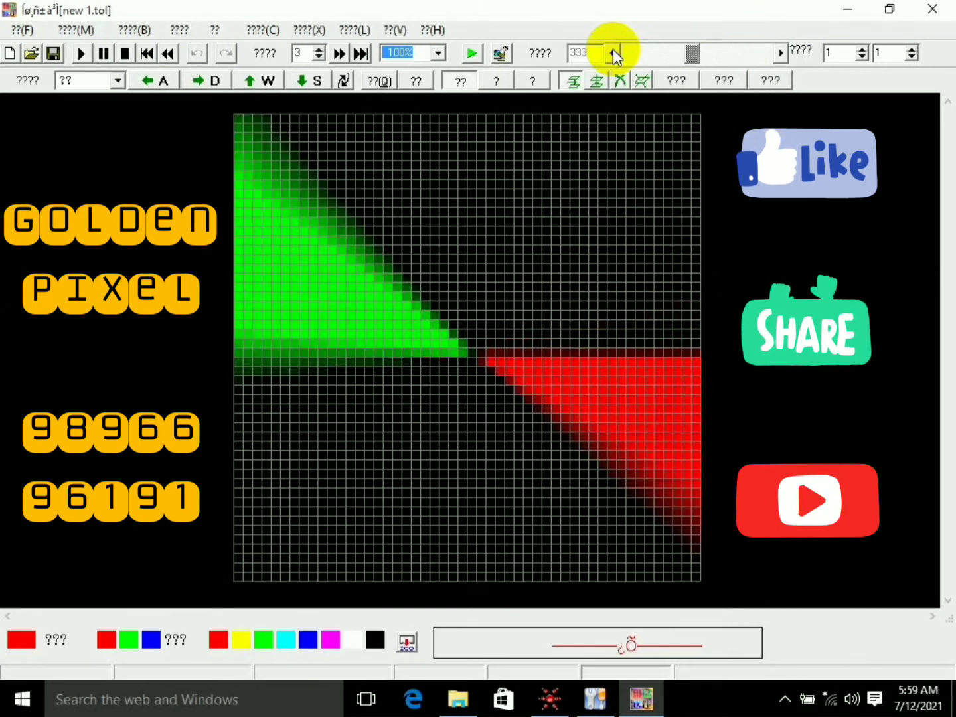
- Select the whole canvas area and cut the green and red wedge animation from frame 333 through frame 714
{"action": "left_click", "coordinate": [686, 83]}
{"action": "left_click_drag", "start_coordinate": [235, 123], "coordinate": [316, 197]}
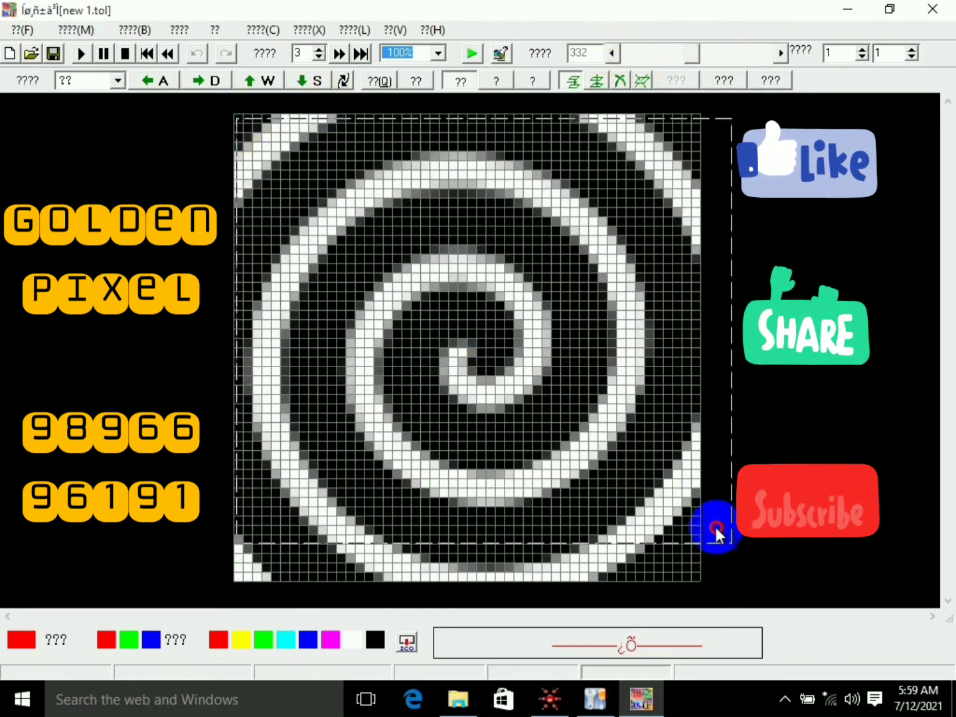
{"action": "left_click", "coordinate": [784, 52]}
{"action": "right_click", "coordinate": [582, 135]}
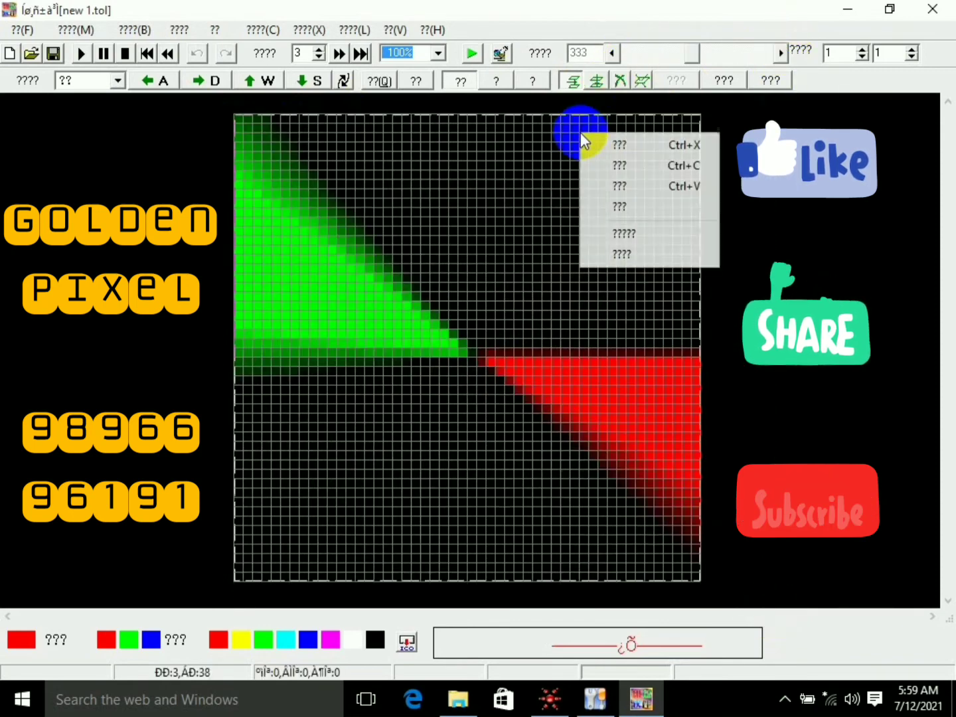
{"action": "left_click", "coordinate": [648, 147]}
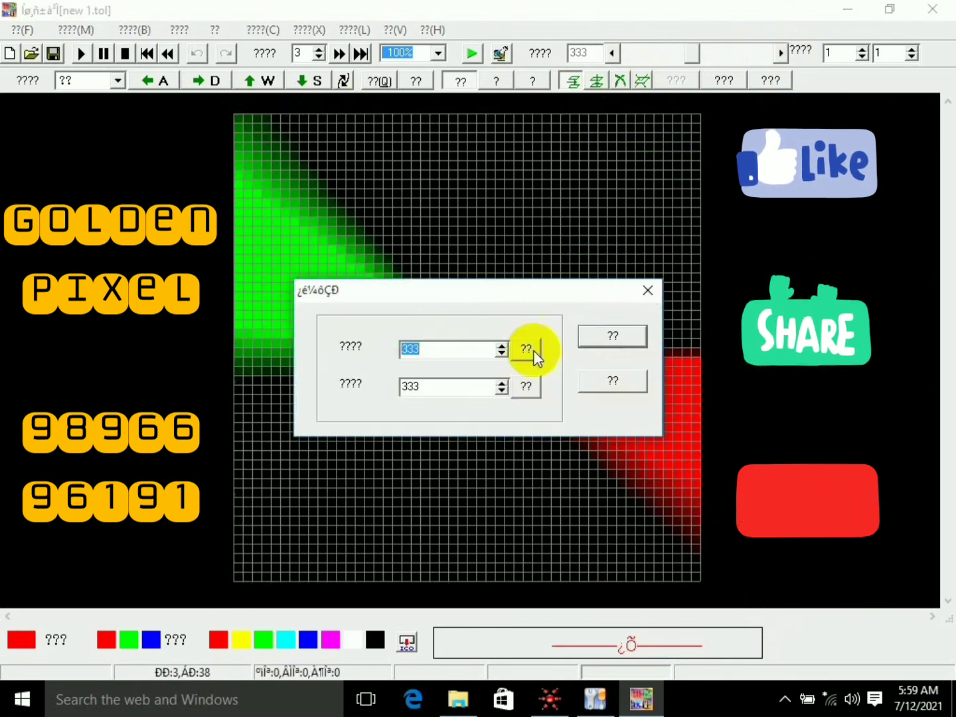
{"action": "left_click", "coordinate": [623, 337]}
- Paste the cut wedge frames over the spiral from frame 1, using the second paste type and enabling the checkbox option with its second mode
{"action": "left_click_drag", "start_coordinate": [690, 55], "coordinate": [620, 59]}
{"action": "right_click", "coordinate": [482, 216]}
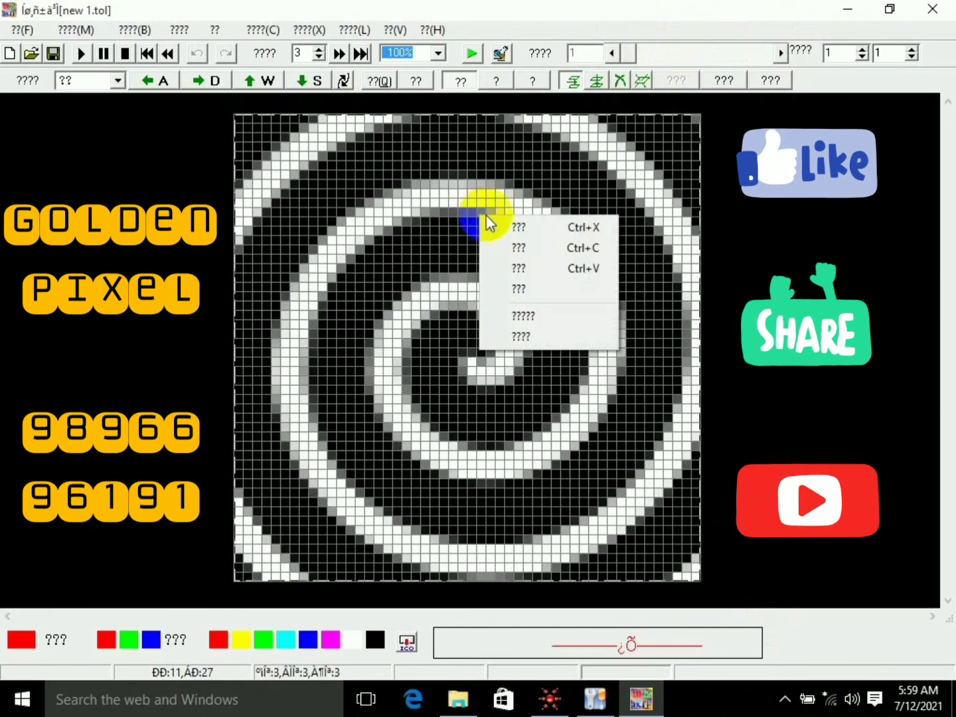
{"action": "left_click", "coordinate": [540, 272]}
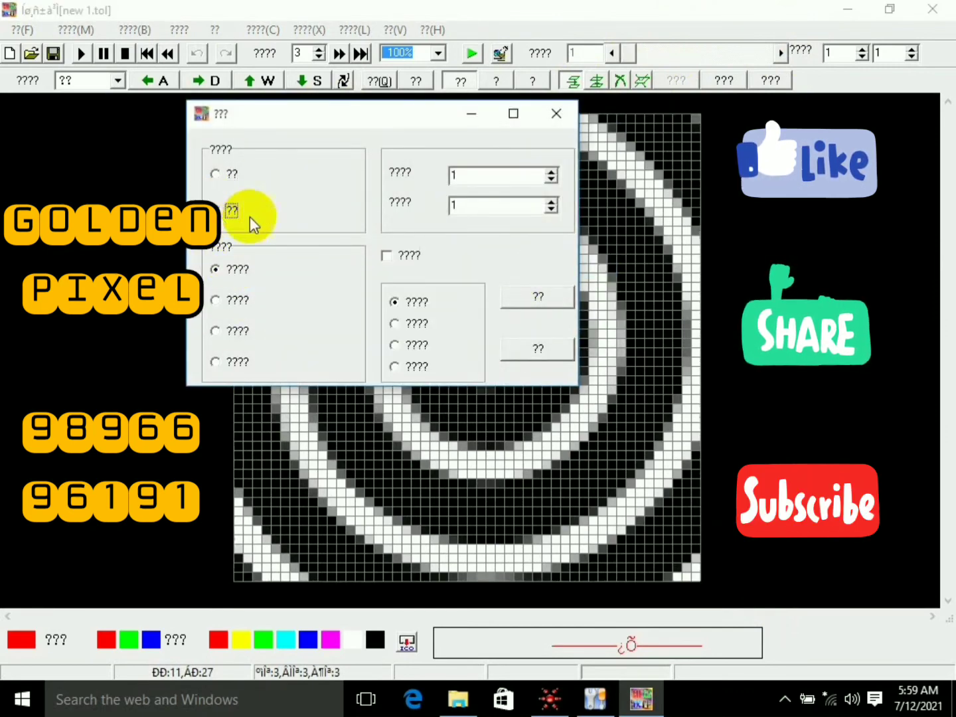
{"action": "left_click", "coordinate": [386, 255]}
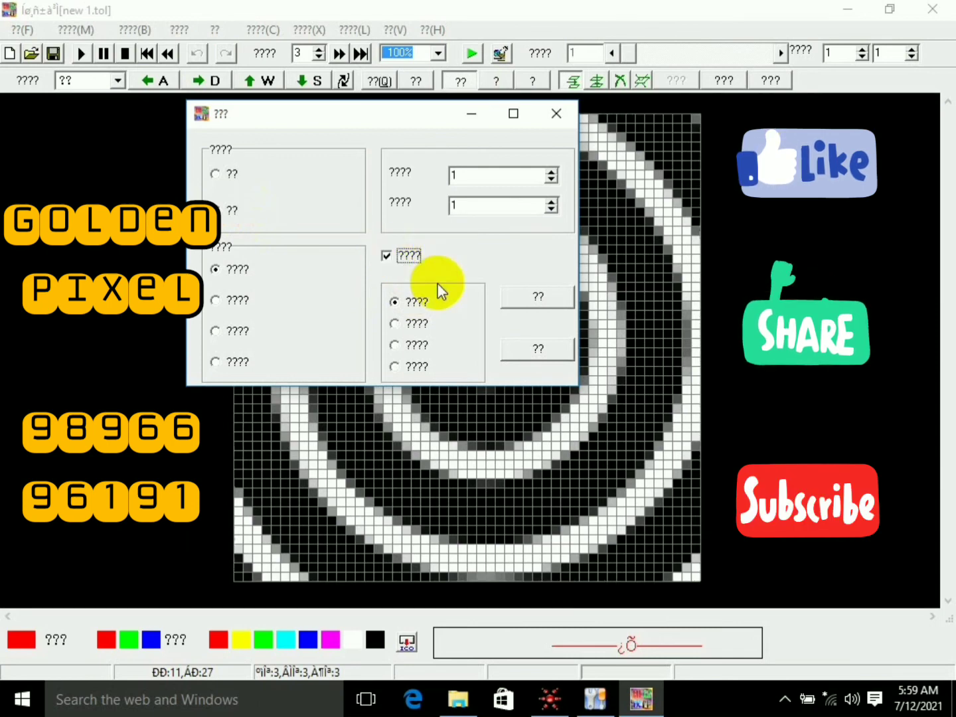
{"action": "left_click", "coordinate": [401, 325]}
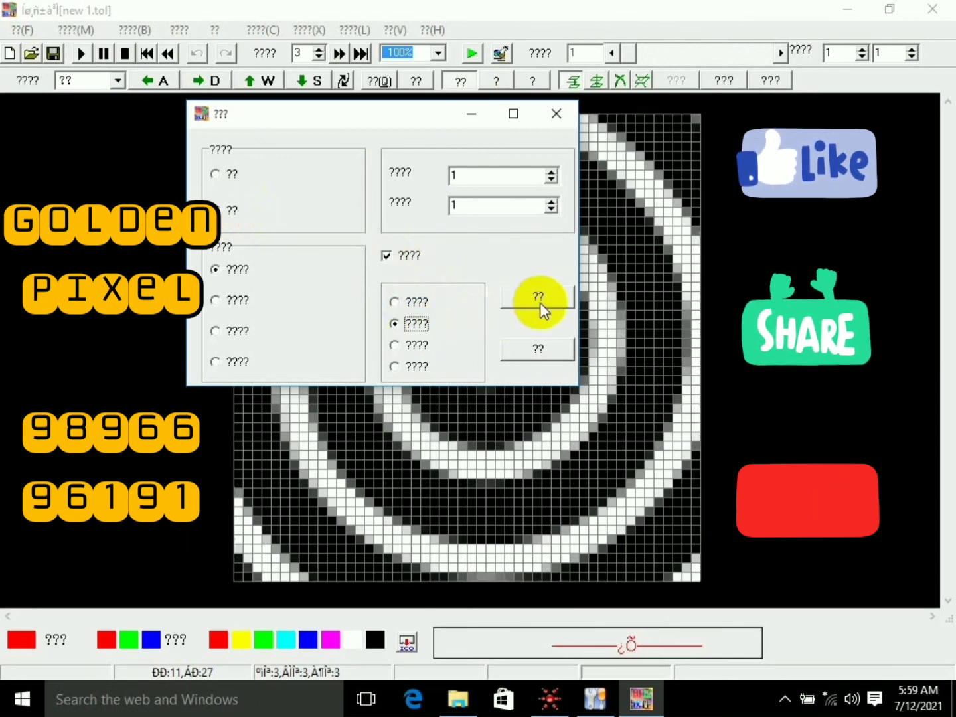
{"action": "left_click", "coordinate": [559, 304]}
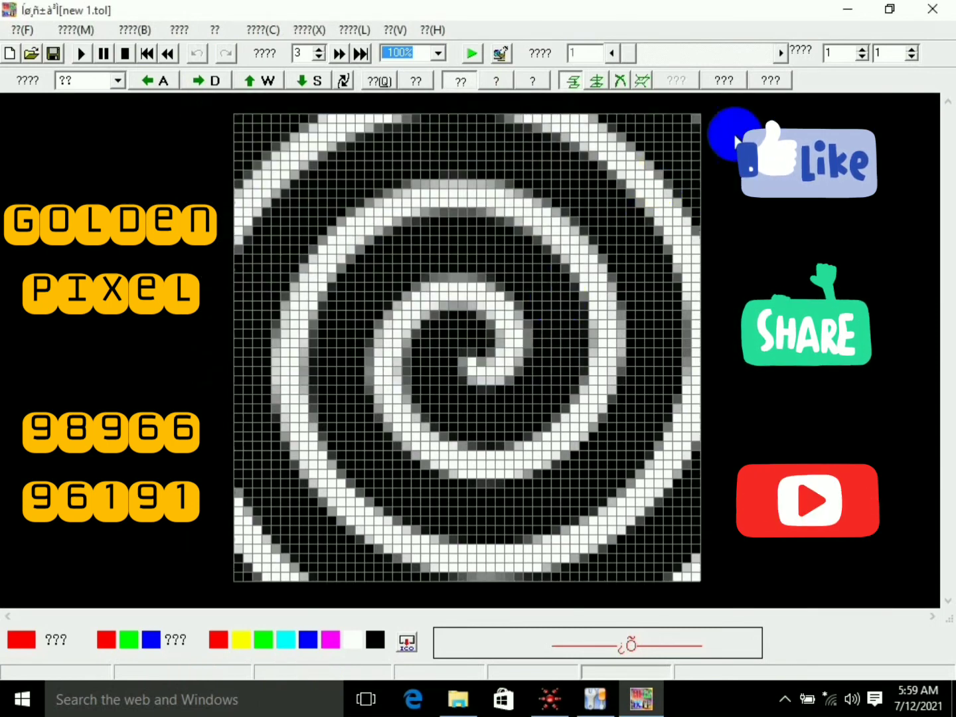
{"action": "left_click", "coordinate": [774, 80]}
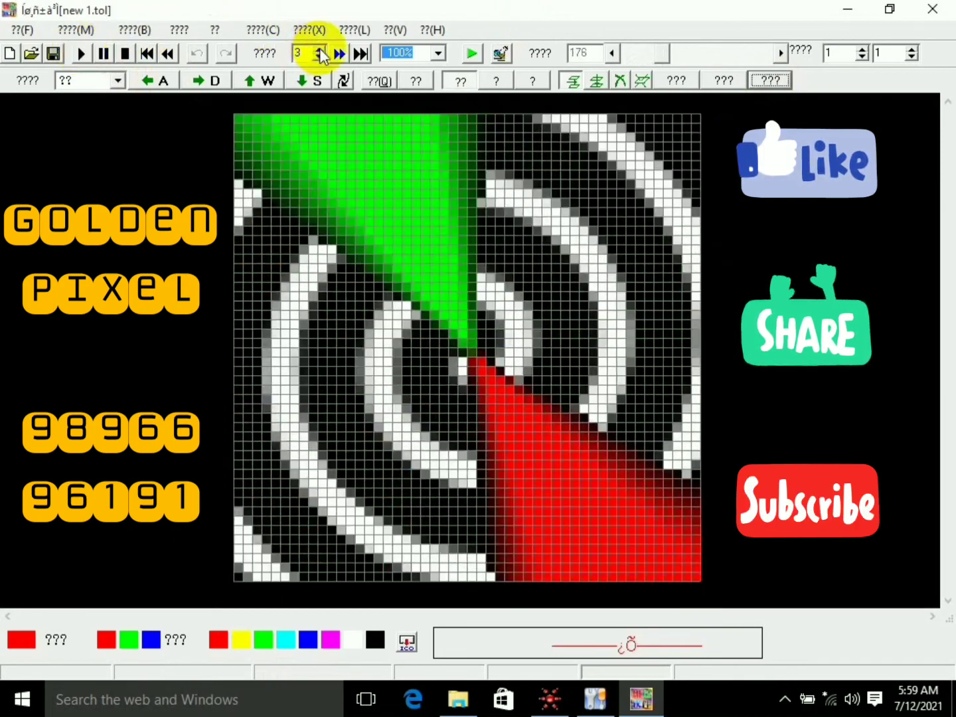
- Set the playback speed value to 4 and stop the preview of the combined animation
{"action": "left_click", "coordinate": [320, 50]}
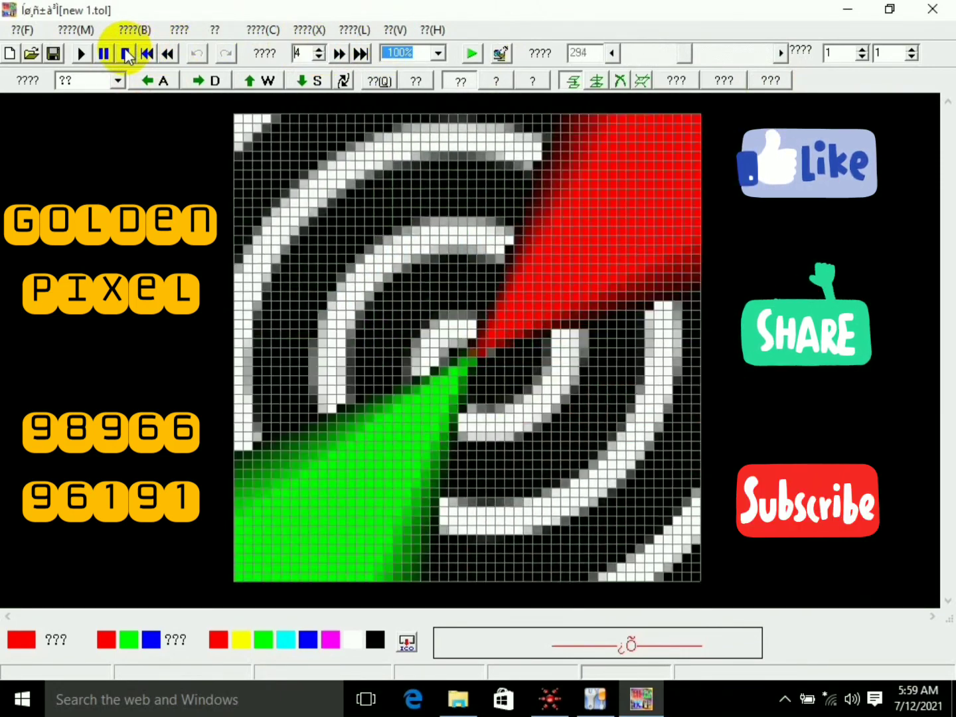
{"action": "left_click", "coordinate": [126, 54]}
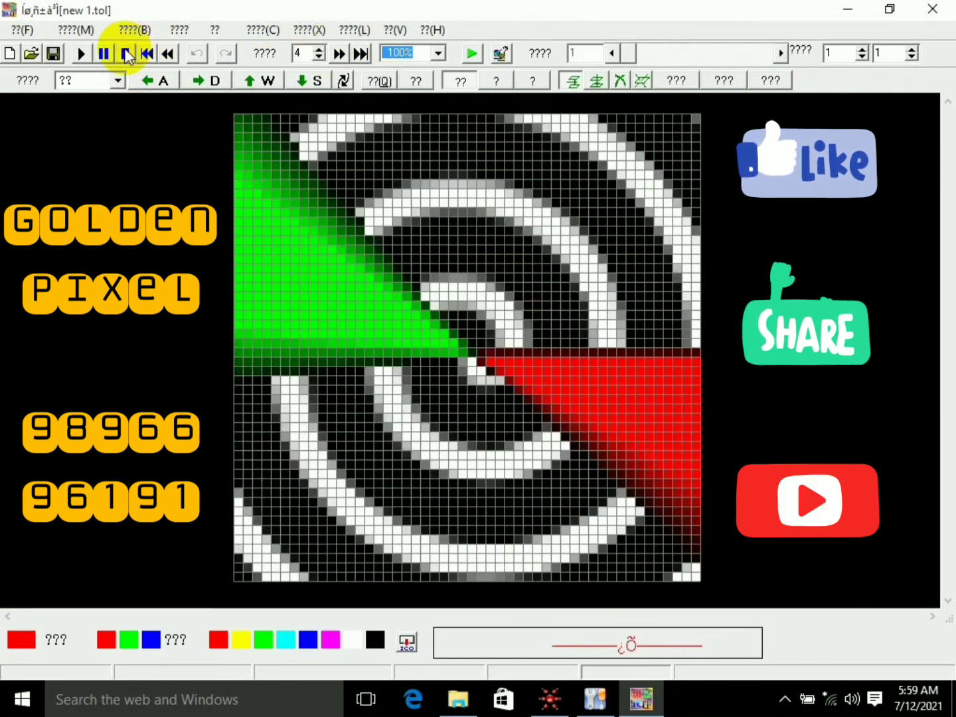